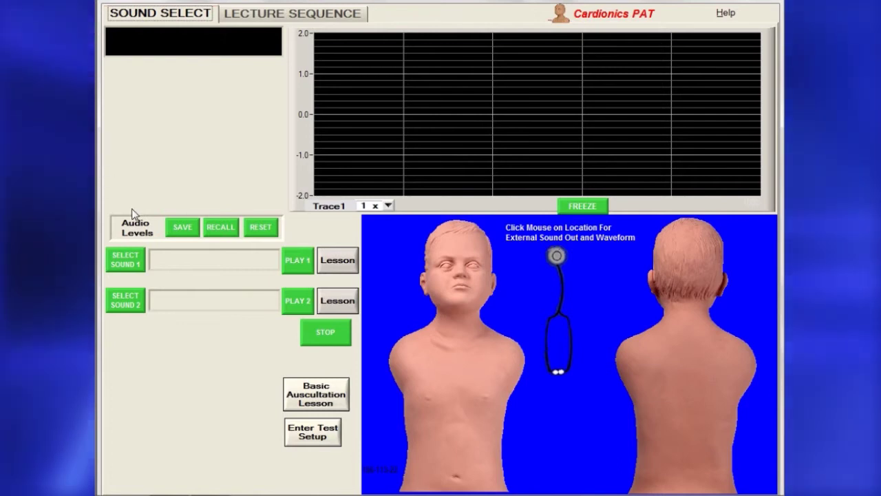
# Try sounds from the directory, settling on Aortic Stenosis Severe, S2 Absent, 75 BPM Example 1 as Sound 1.
pyautogui.click(125, 260)
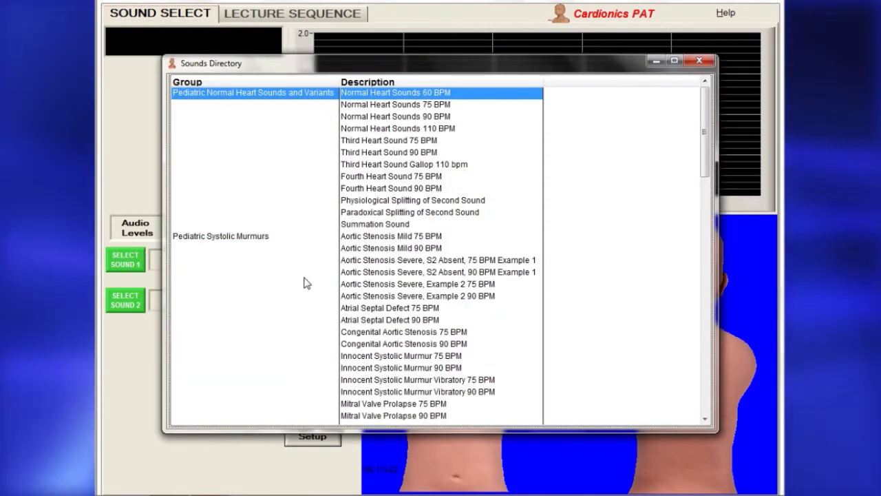
pyautogui.doubleClick(404, 344)
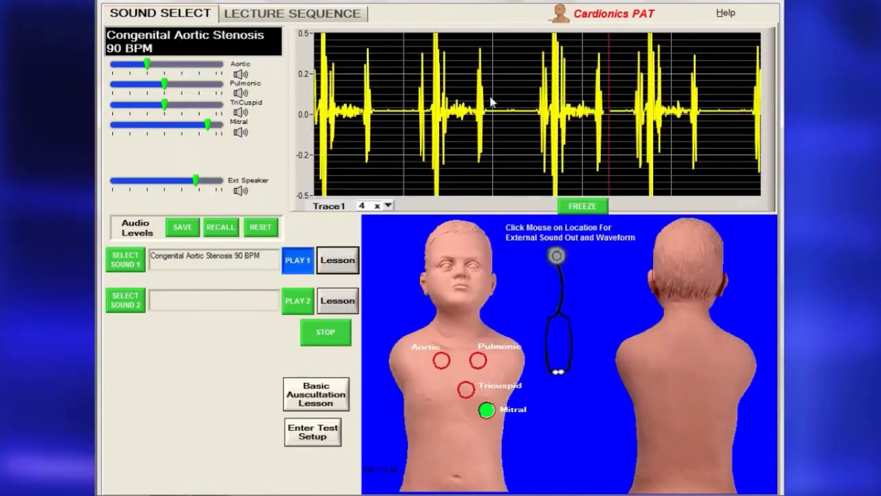
pyautogui.click(134, 301)
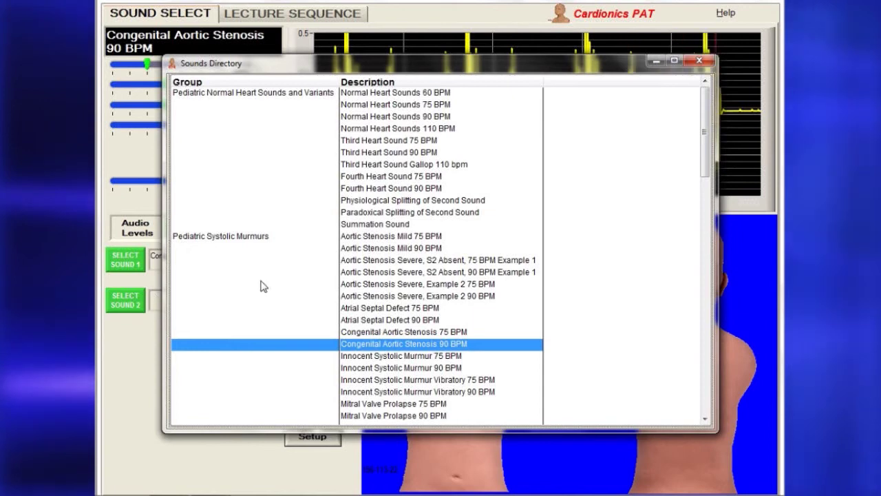
pyautogui.doubleClick(378, 368)
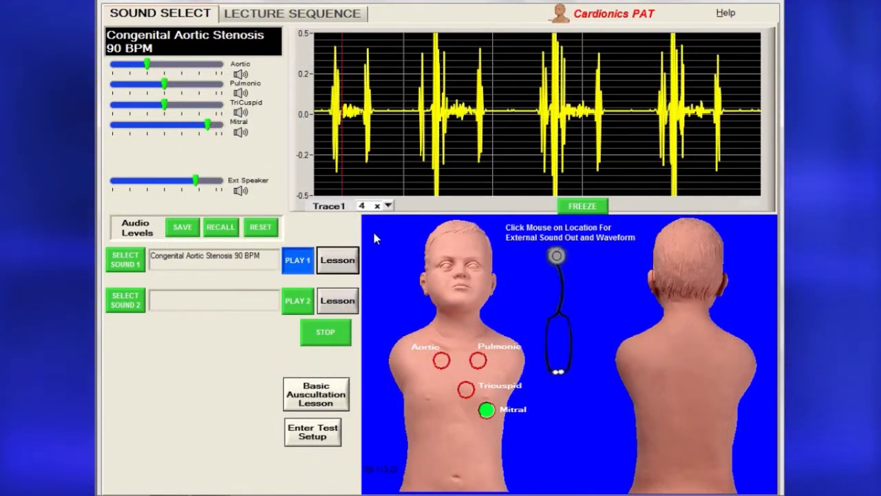
pyautogui.click(143, 297)
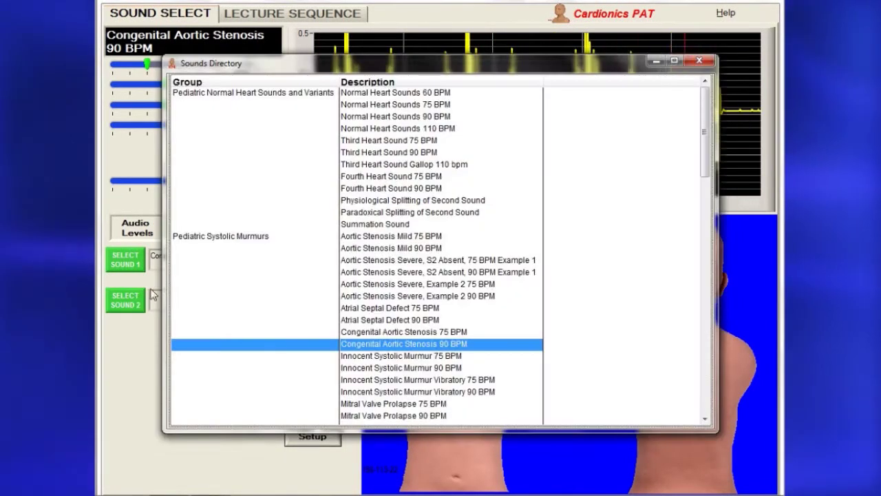
pyautogui.doubleClick(378, 367)
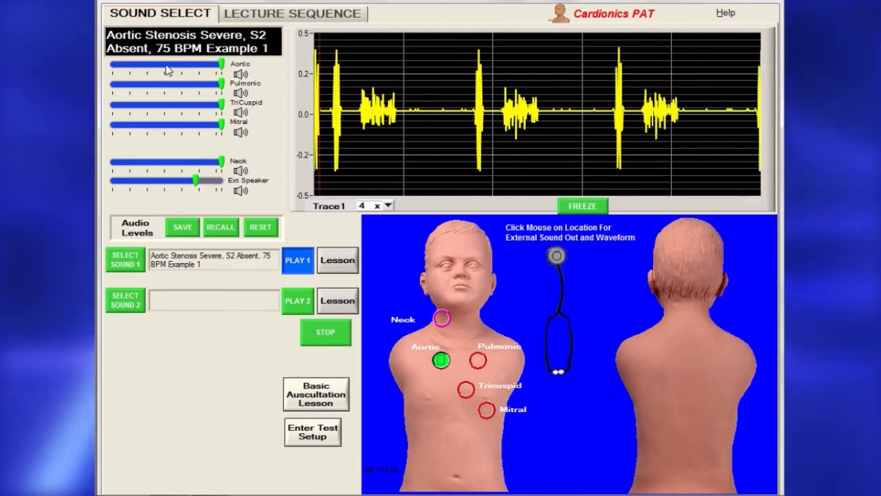
# Lower the aortic and mitral site volumes and save those levels.
pyautogui.moveTo(166, 63); pyautogui.dragTo(150, 64)
pyautogui.moveTo(221, 123); pyautogui.dragTo(152, 124)
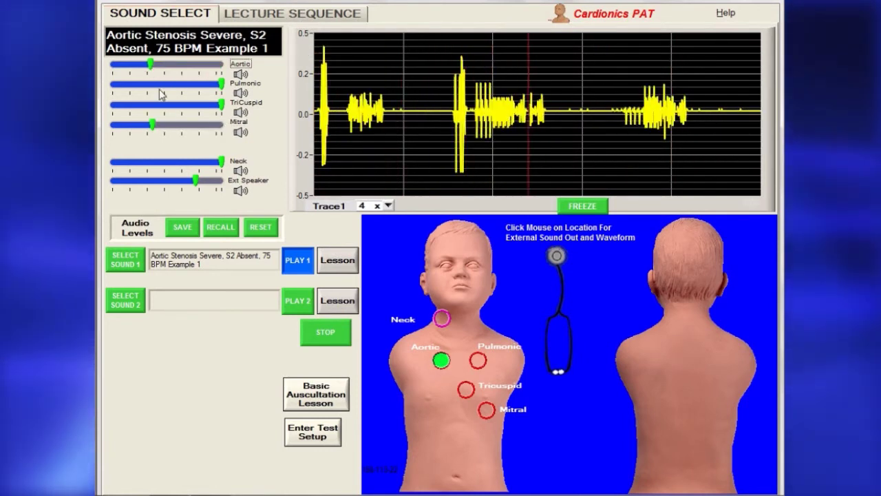
pyautogui.click(183, 227)
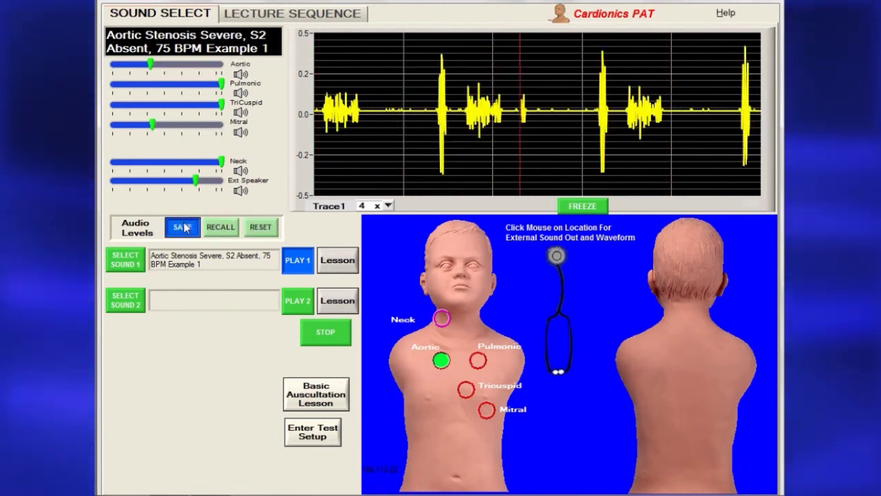
# Adjust the tricuspid volume, recall and re-save the stored levels, then reset all site volumes.
pyautogui.moveTo(221, 105); pyautogui.dragTo(156, 104)
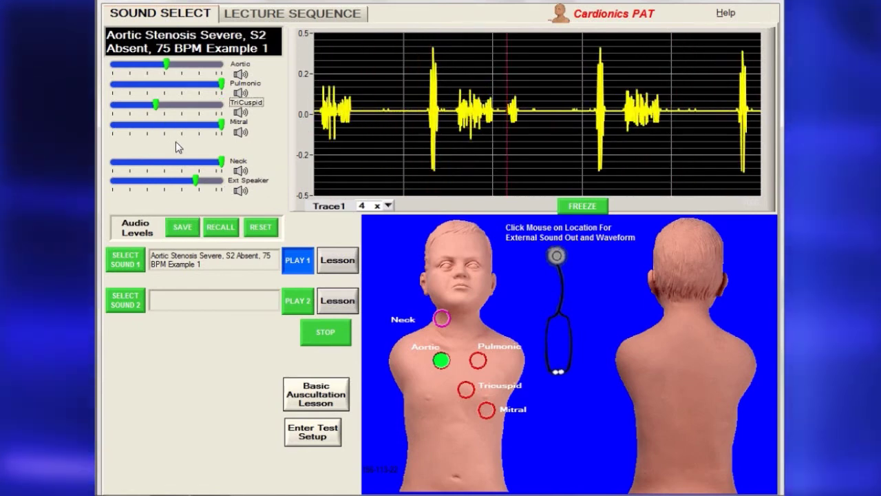
pyautogui.click(221, 228)
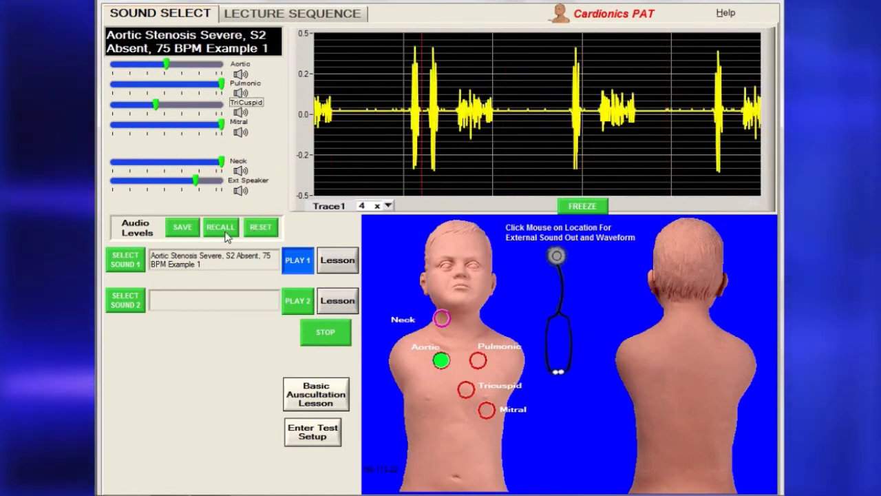
pyautogui.click(180, 227)
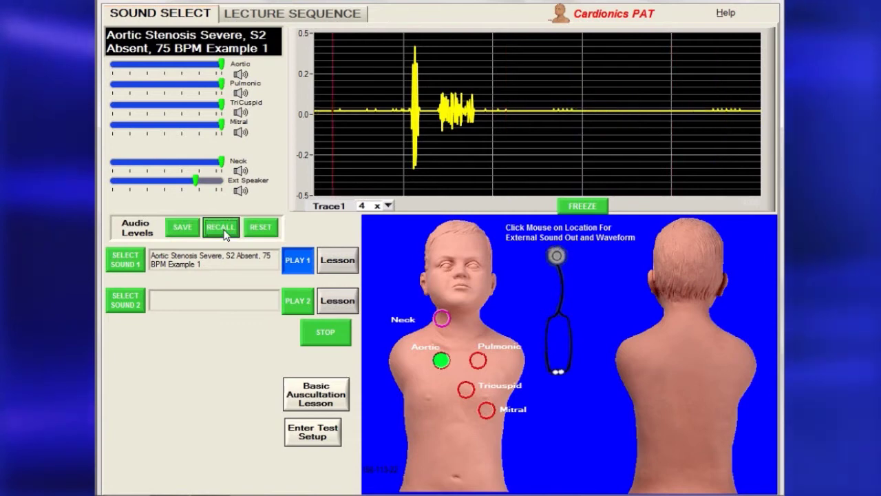
pyautogui.click(267, 227)
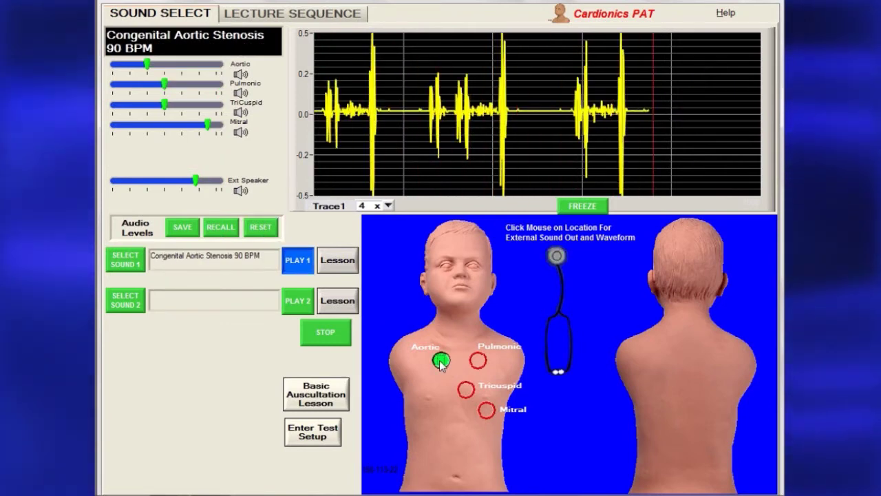
# Listen at the pulmonic site with the Trace1 waveform magnified 4x.
pyautogui.click(478, 360)
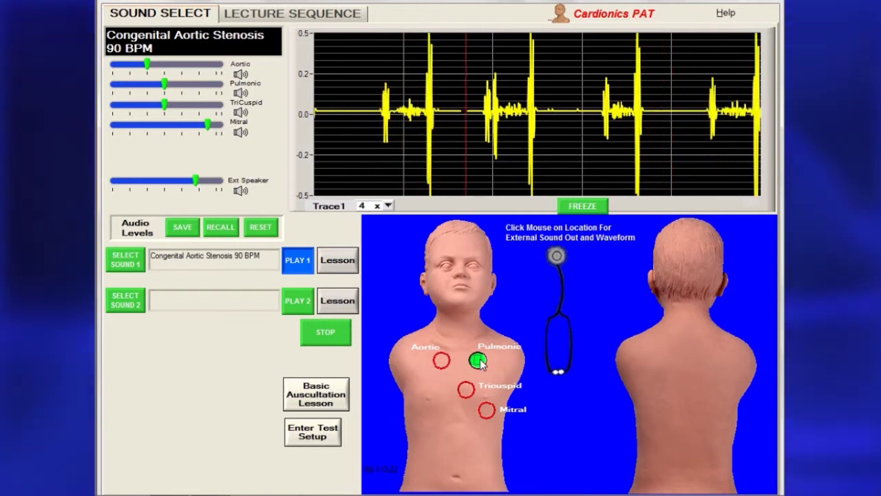
pyautogui.click(388, 205)
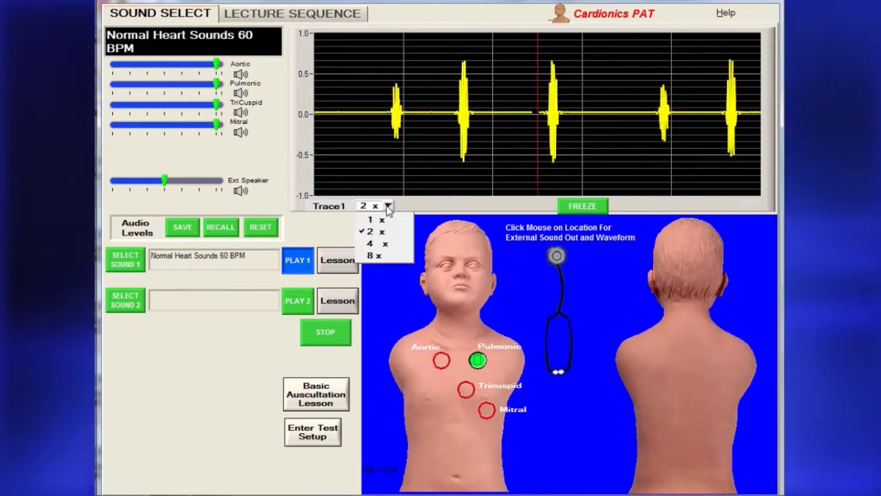
pyautogui.click(375, 244)
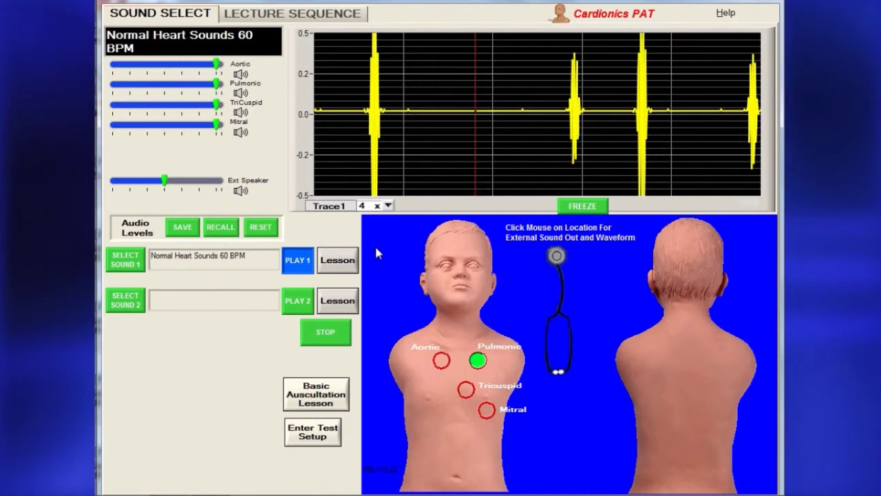
pyautogui.scroll(2, 389, 206)
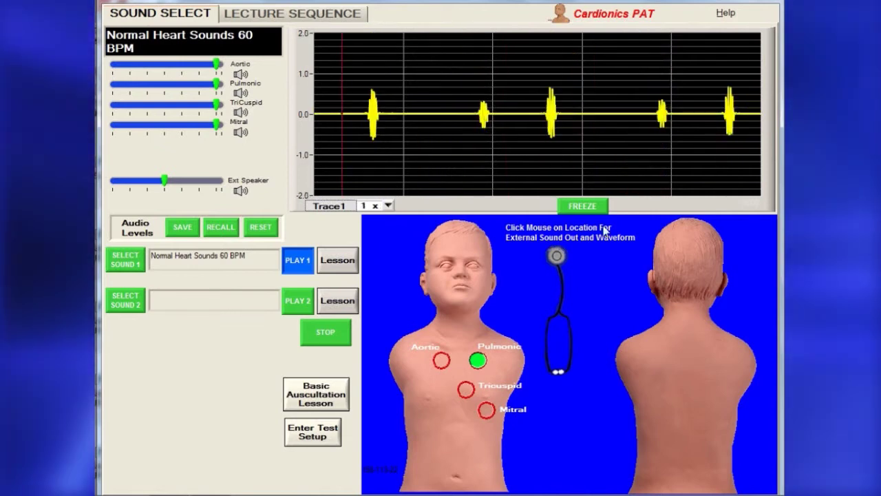
# Freeze the waveform and open the sound's lesson PDF at page 2.
pyautogui.click(593, 208)
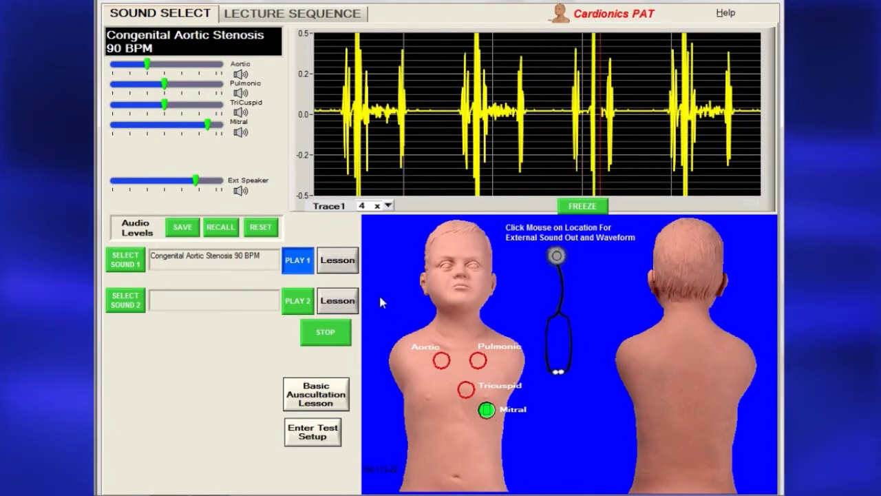
pyautogui.click(348, 269)
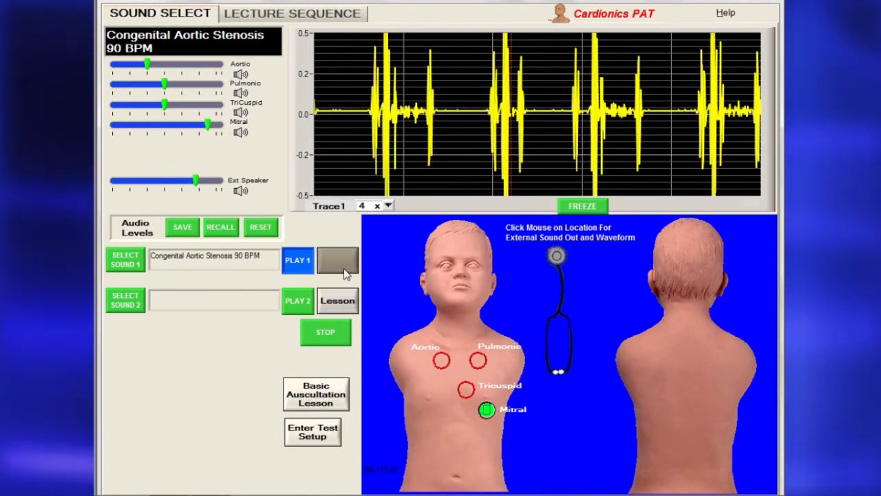
pyautogui.moveTo(674, 95); pyautogui.dragTo(675, 217)
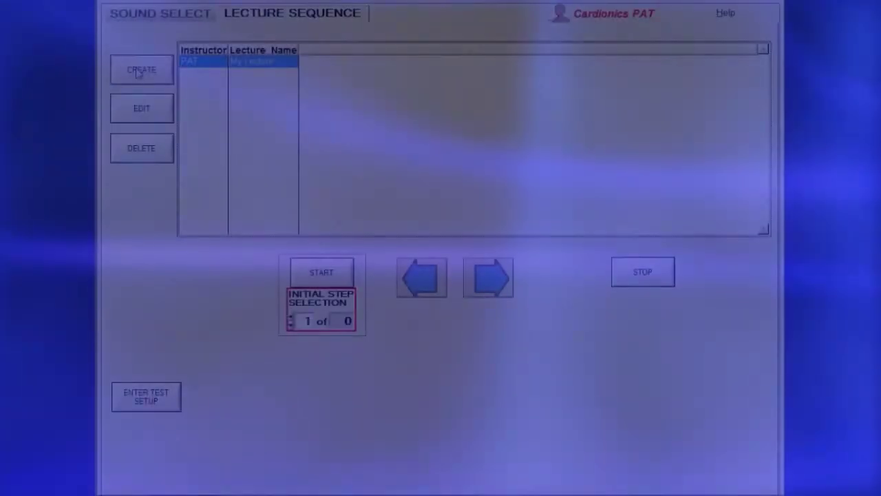
# Show the Lecture Sequence list containing My Lecture and Heart Sounds.
pyautogui.click(137, 71)
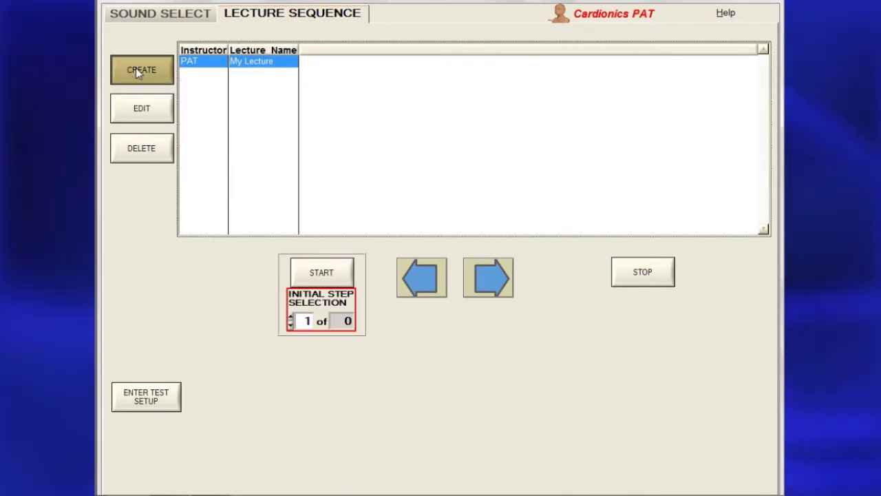
# Create a lecture named 'Heart Sounds' with steps 1–2: Normal Heart Sounds 60 and 75 BPM.
pyautogui.click(141, 70)
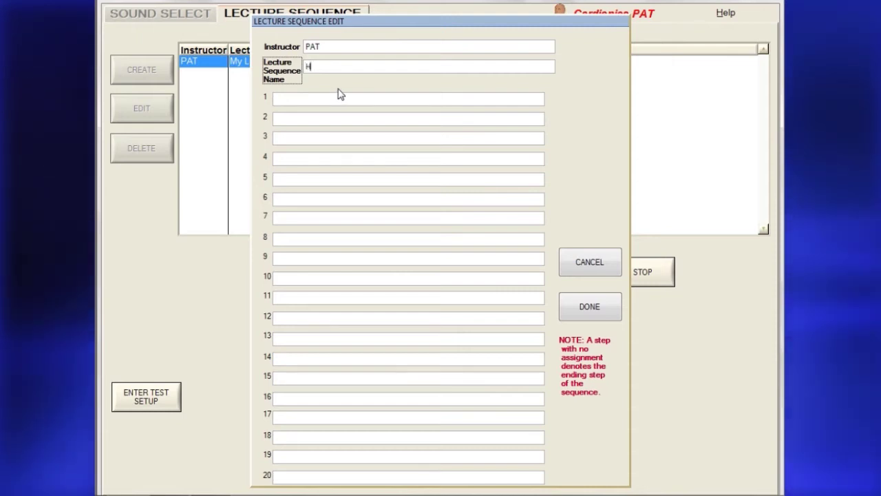
pyautogui.write('Heart S')
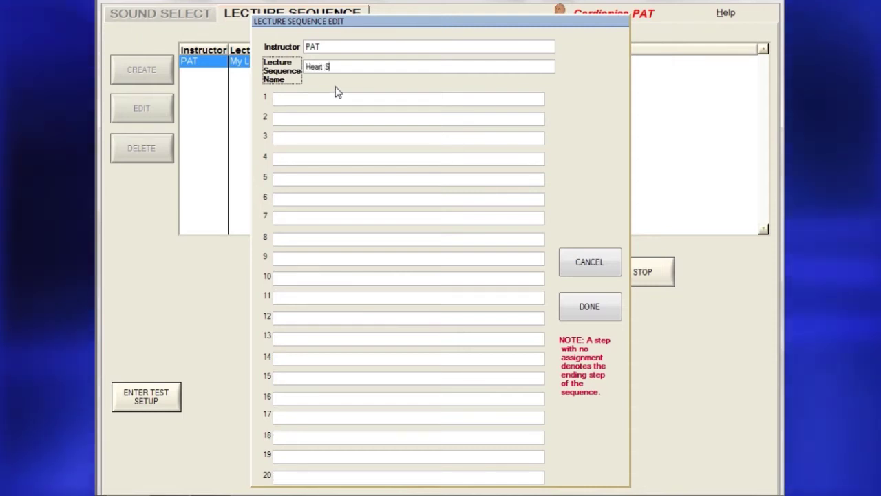
pyautogui.write('ounds')
pyautogui.click(333, 100)
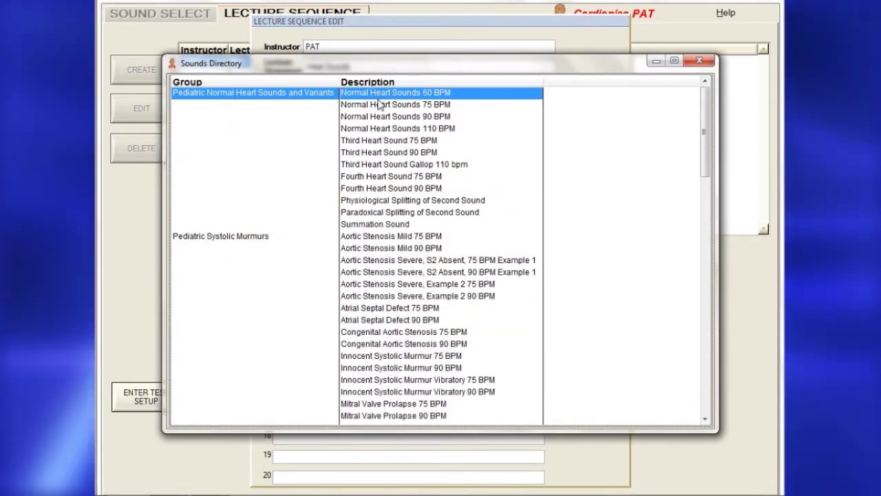
pyautogui.doubleClick(377, 97)
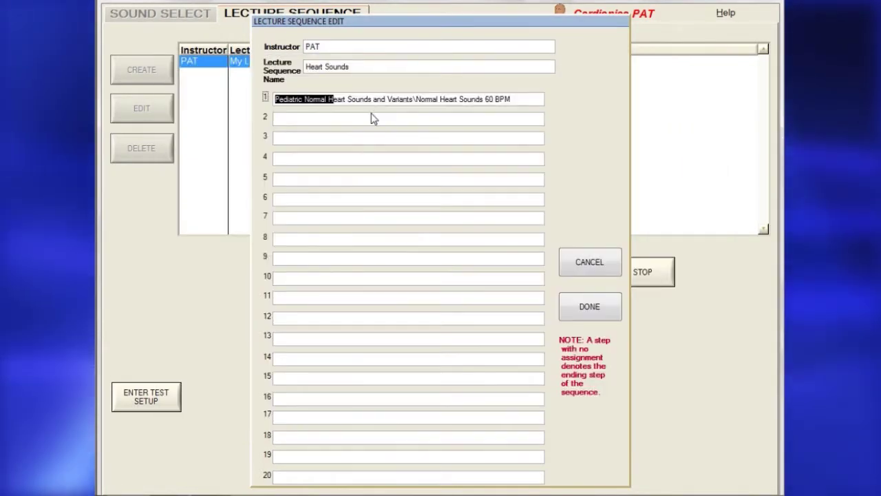
pyautogui.click(370, 117)
pyautogui.doubleClick(372, 105)
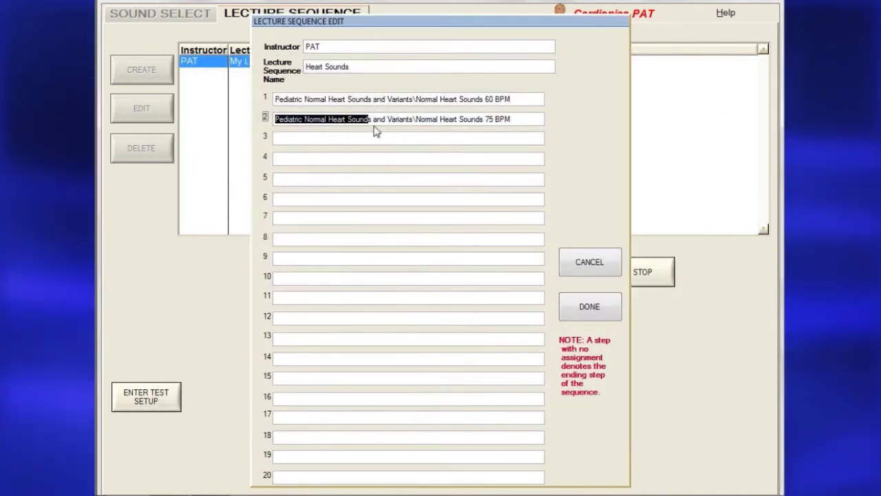
# Assign Normal Heart Sounds 90 BPM and 110 BPM to steps 3 and 4.
pyautogui.click(375, 137)
pyautogui.doubleClick(406, 118)
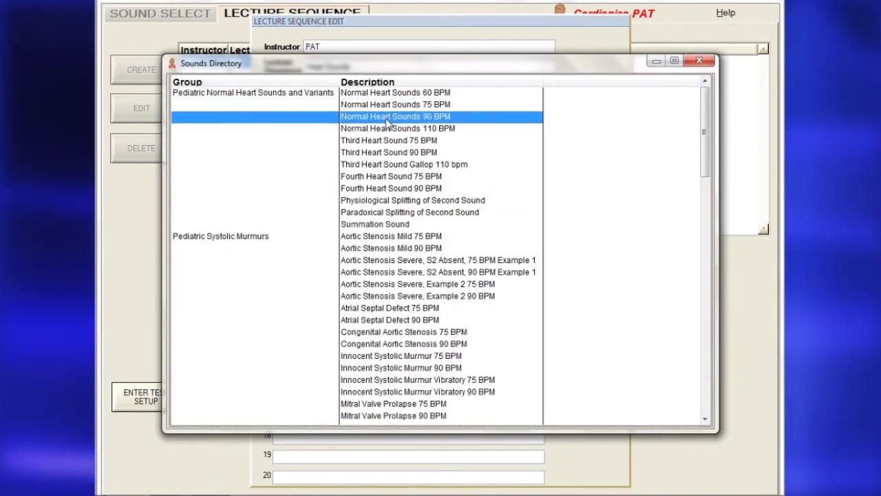
pyautogui.click(379, 156)
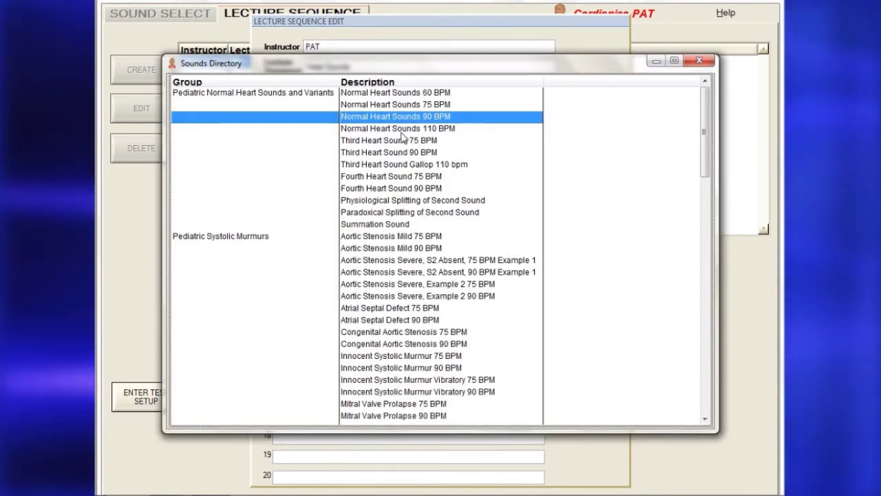
pyautogui.doubleClick(398, 129)
# Assign Third and Fourth Heart Sound 90 BPM to steps 5–6 and save the lecture.
pyautogui.click(379, 181)
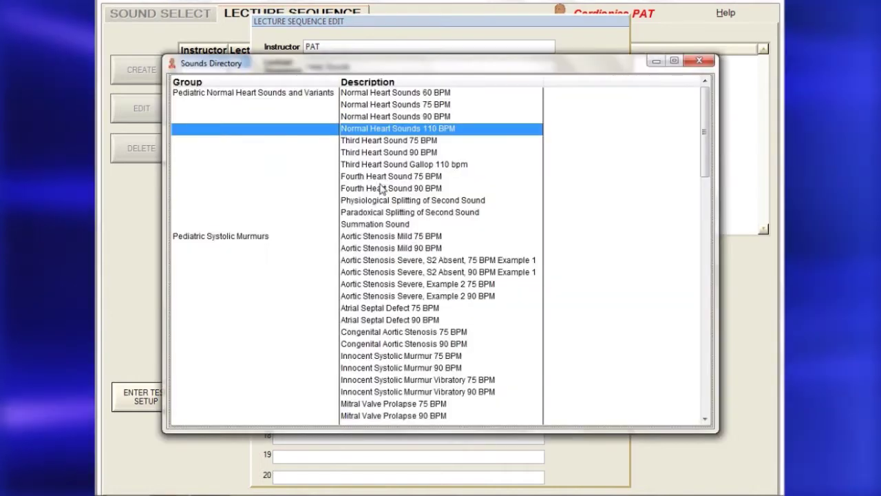
pyautogui.doubleClick(388, 152)
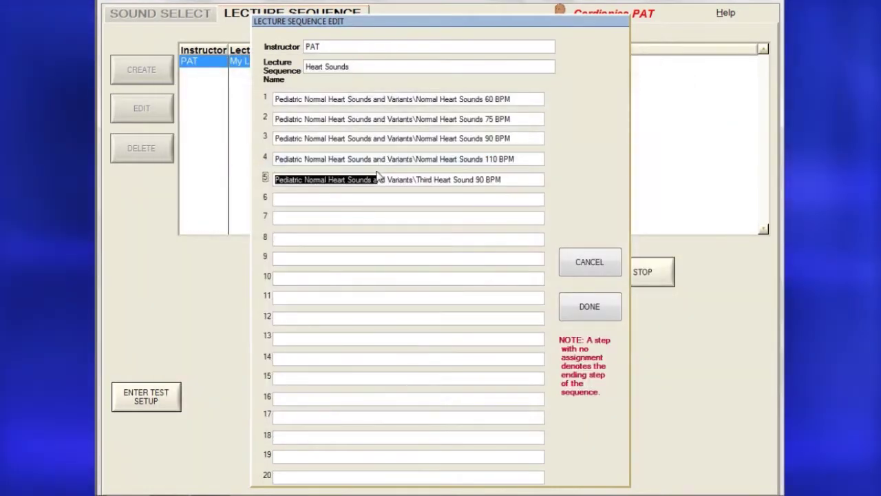
pyautogui.click(363, 198)
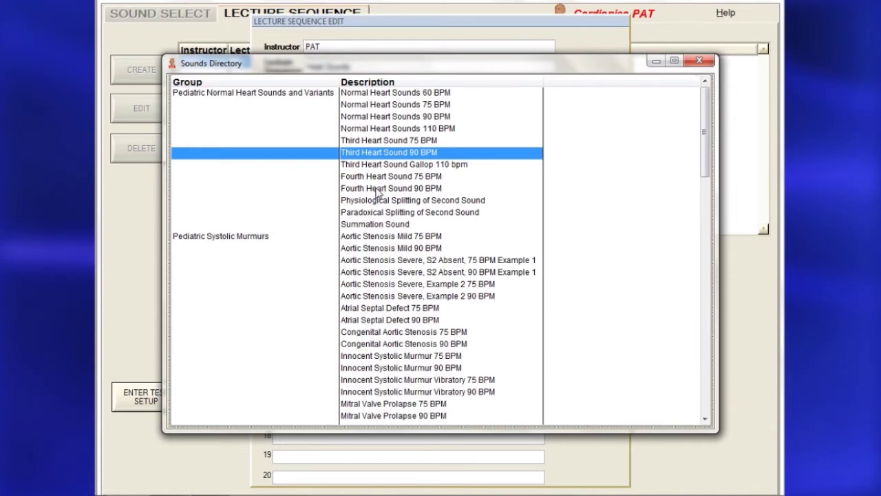
pyautogui.doubleClick(376, 188)
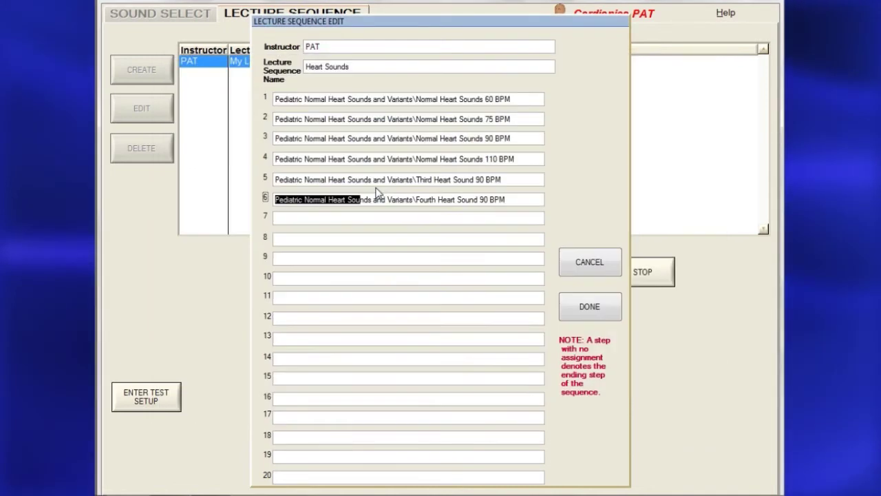
pyautogui.click(581, 308)
pyautogui.rightClick(207, 92)
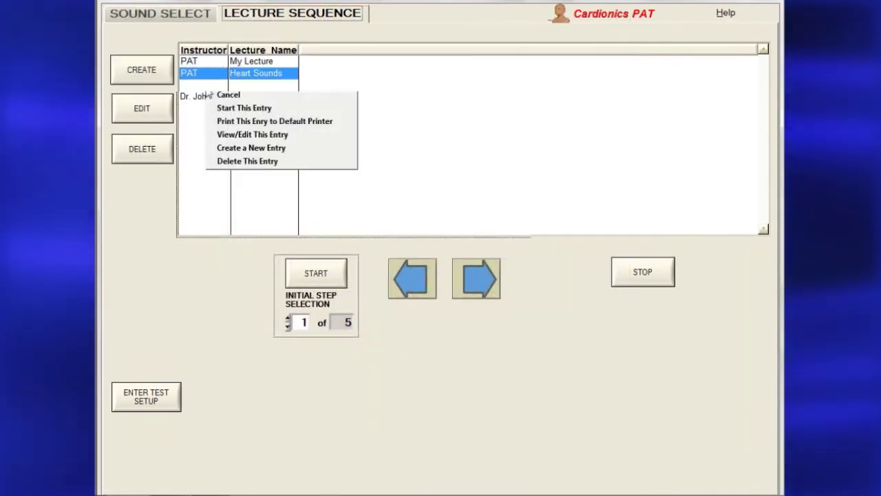
# Delete the other instructors' lecture entries from the list.
pyautogui.click(231, 161)
pyautogui.click(403, 259)
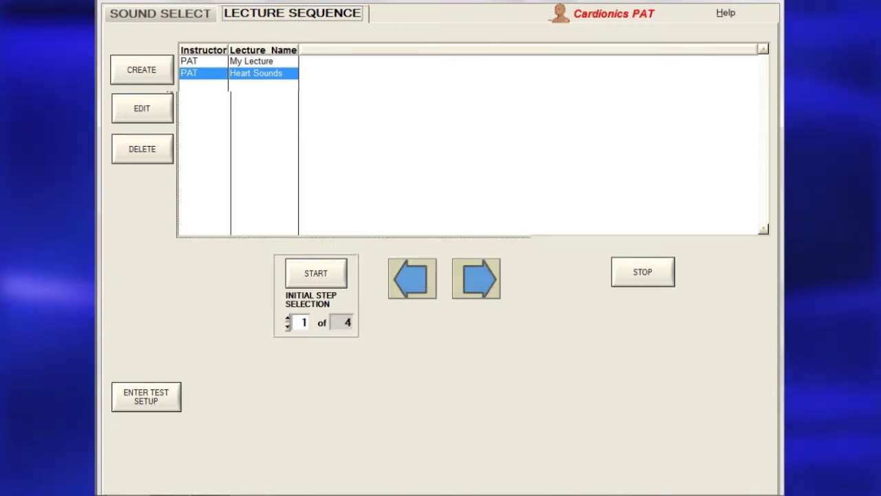
pyautogui.click(142, 148)
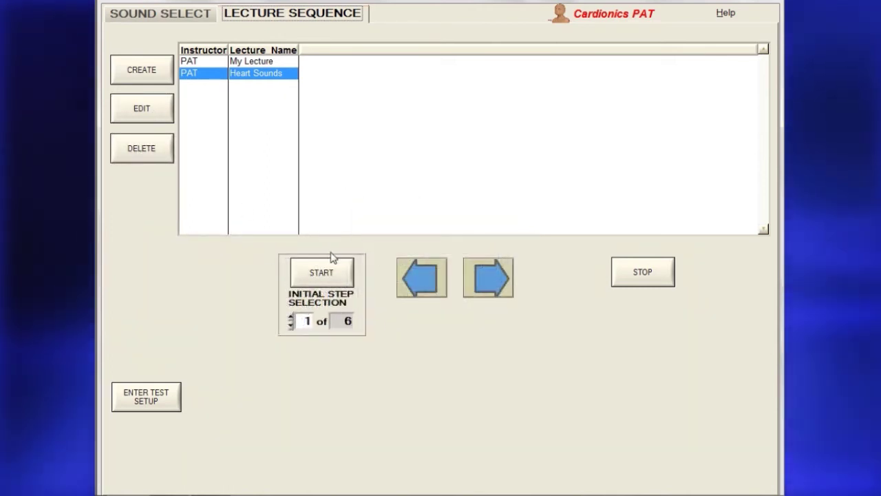
# Start the lecture, resume it after the pause, and finish it.
pyautogui.click(329, 272)
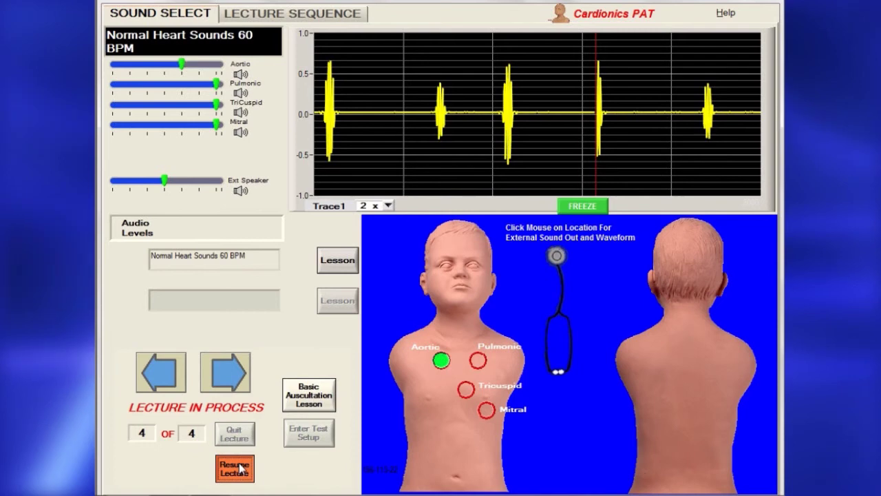
pyautogui.click(240, 467)
pyautogui.click(235, 435)
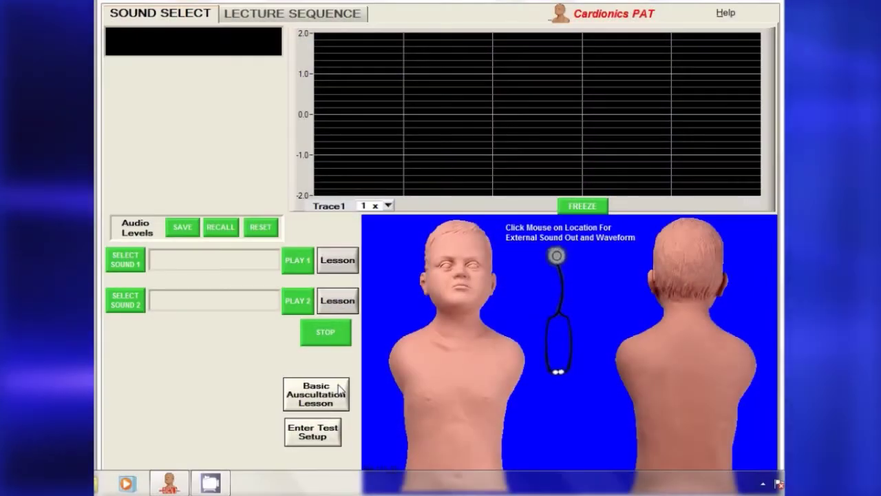
# Log into Test Mode Setup with the administrator name and password.
pyautogui.click(318, 426)
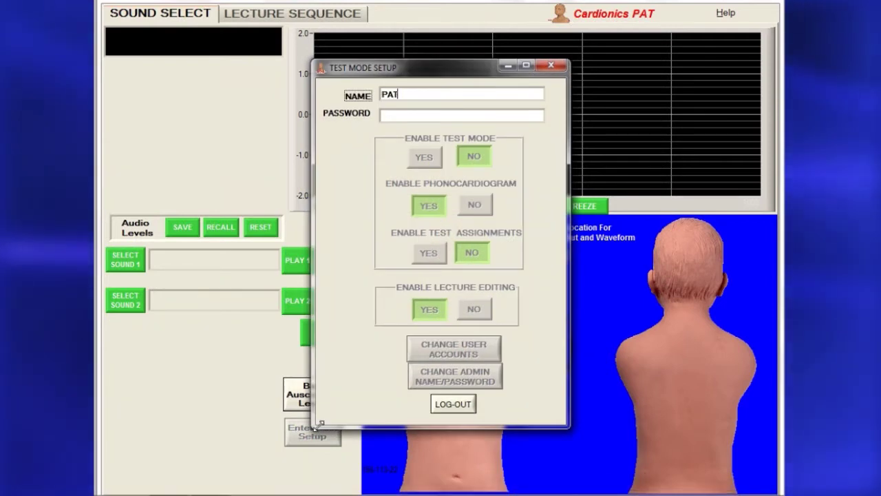
pyautogui.click(394, 114)
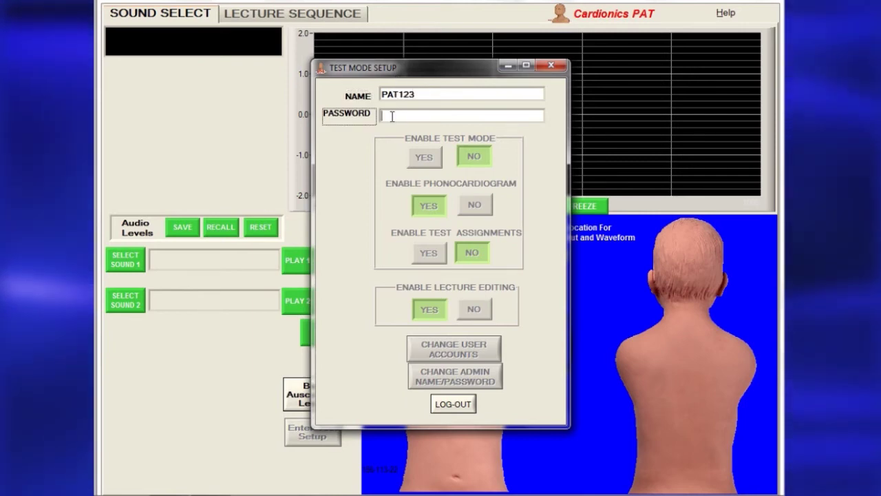
pyautogui.write('p')
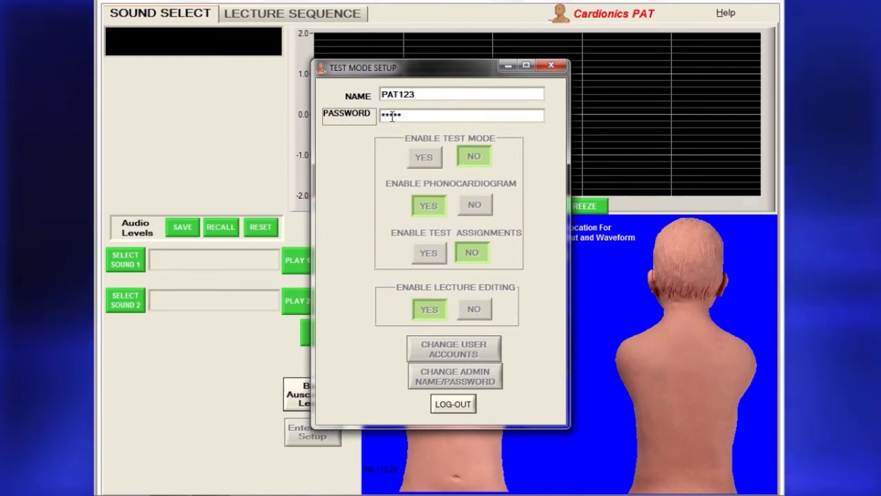
pyautogui.press('Return')
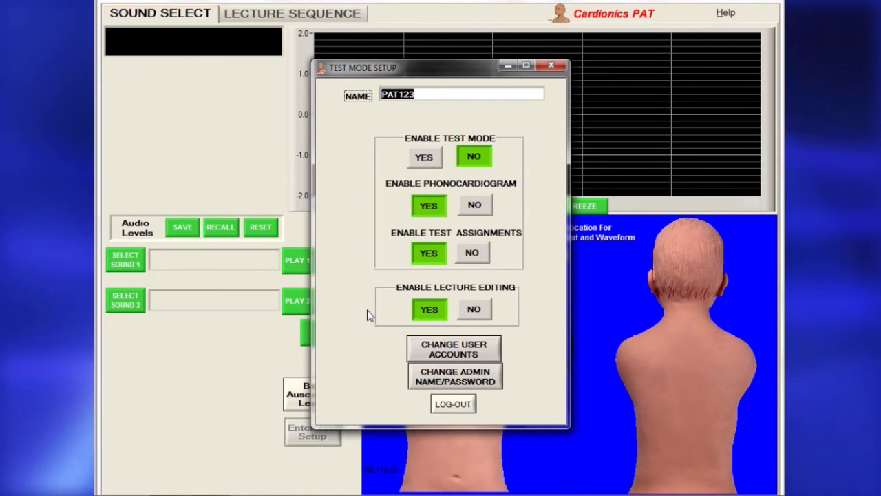
# Change the administrator login to a new name and password, confirming the password.
pyautogui.click(438, 377)
pyautogui.write('J')
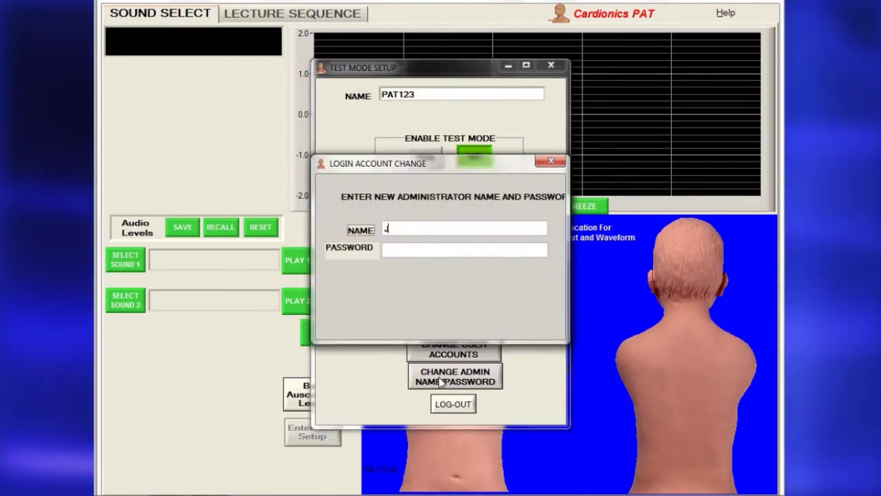
pyautogui.write('ohn')
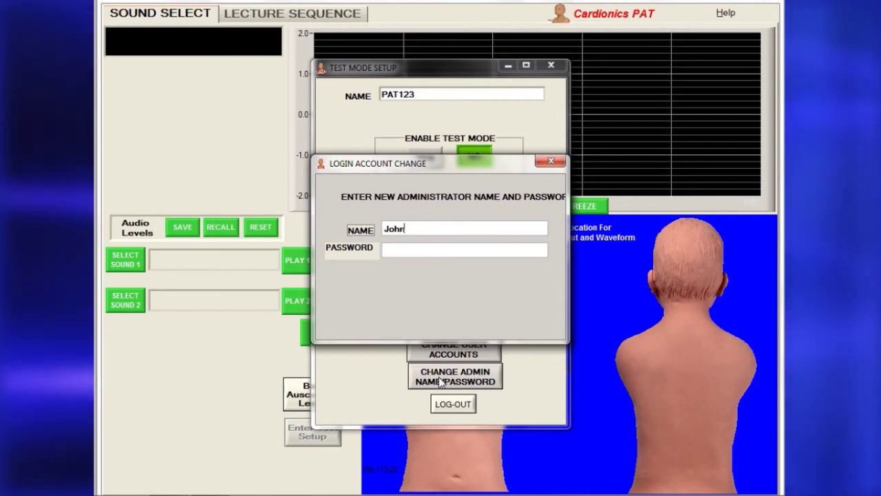
pyautogui.write(' Doe')
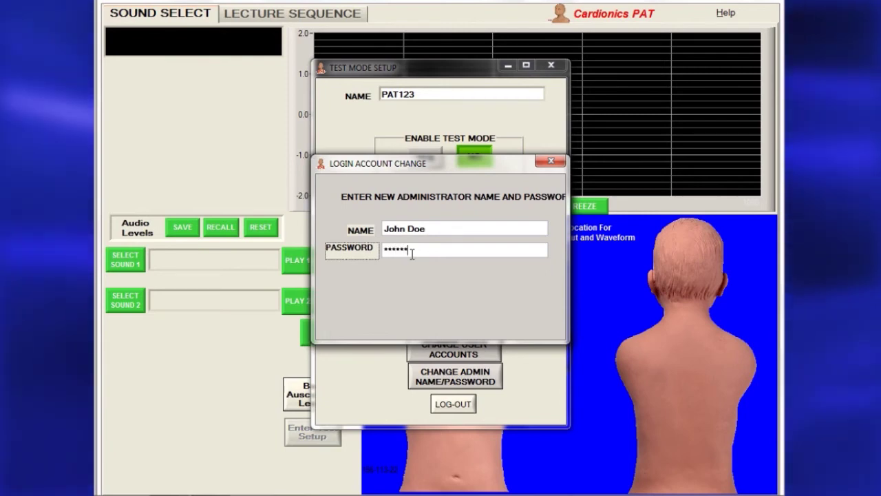
pyautogui.press('Return')
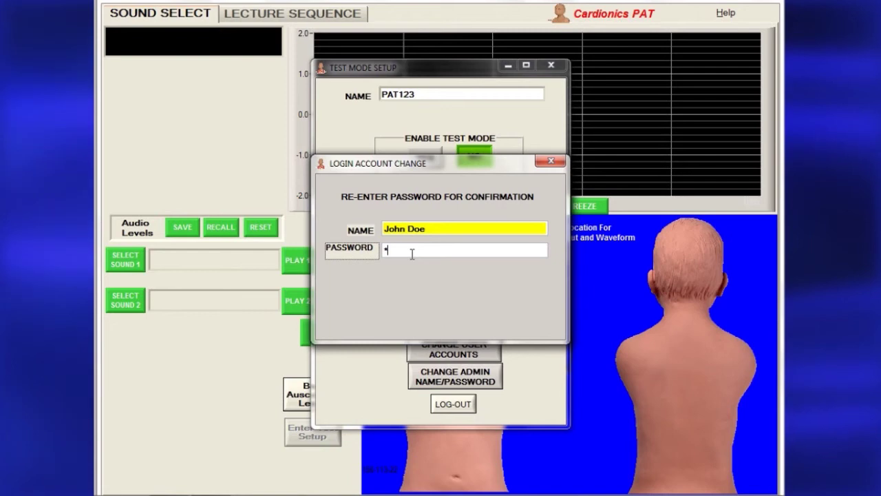
pyautogui.write('password')
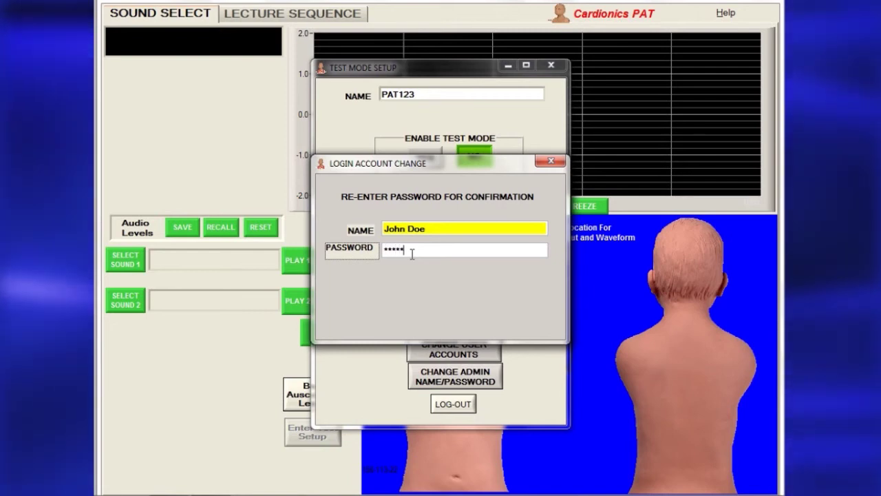
pyautogui.press('Return')
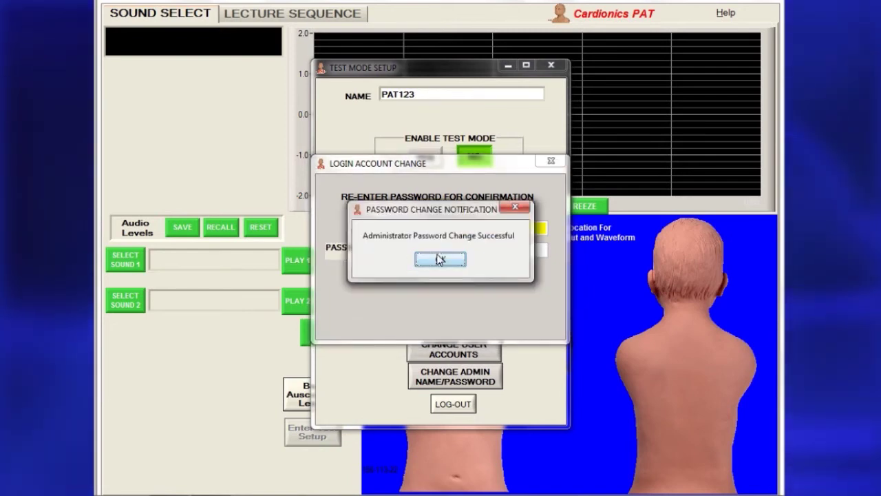
pyautogui.click(440, 260)
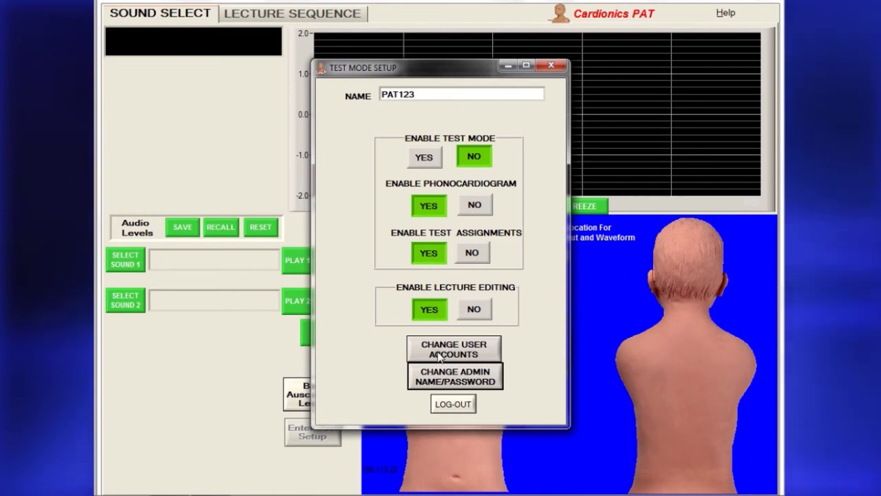
# Log out and back into test setup with the new administrator credentials.
pyautogui.click(439, 404)
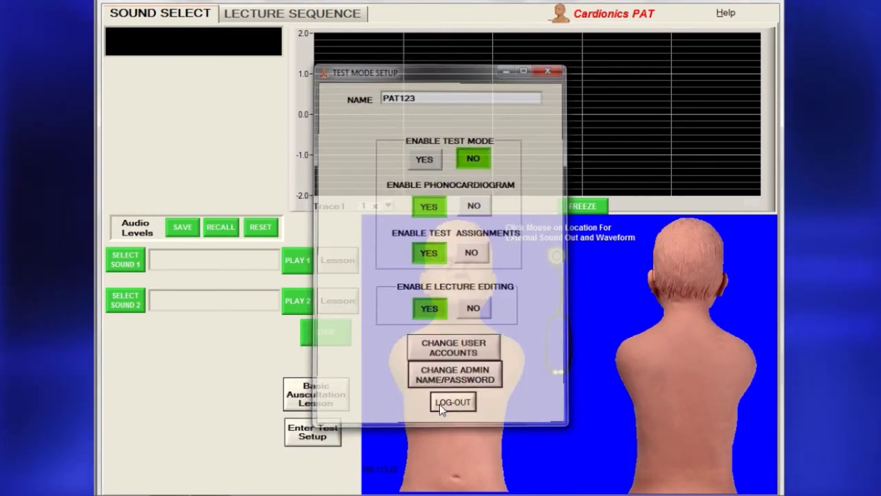
pyautogui.click(309, 436)
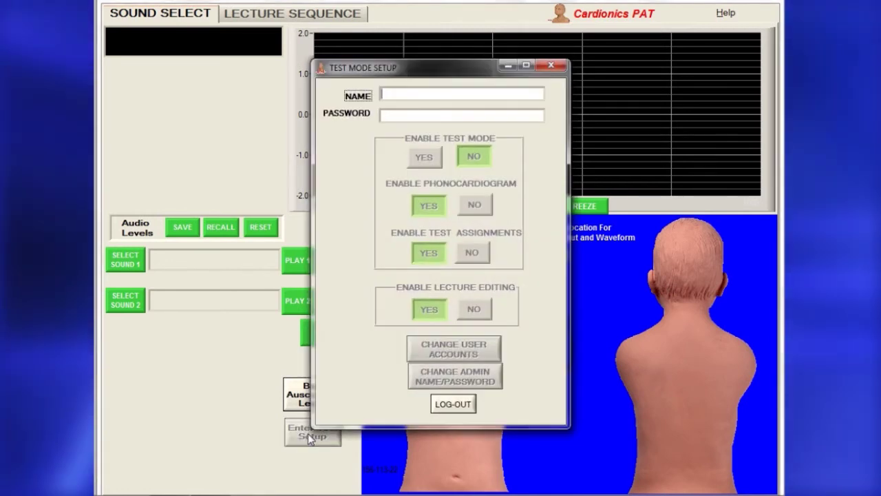
pyautogui.write('John Doe')
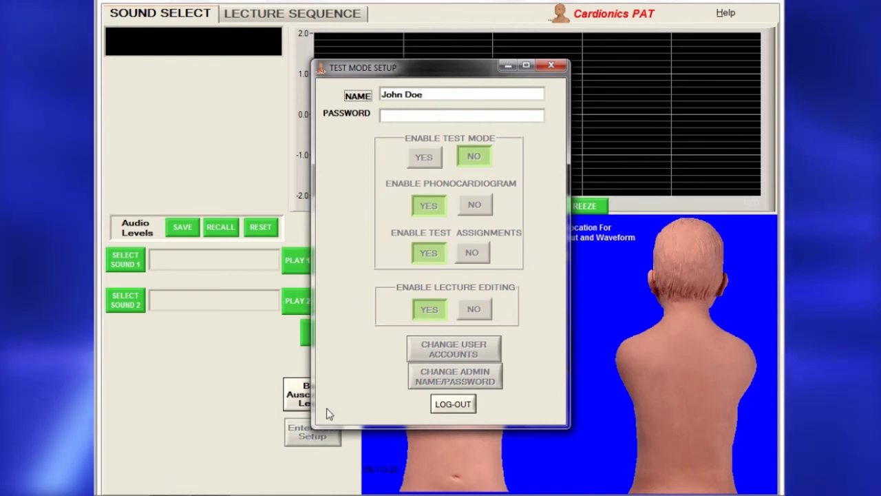
pyautogui.write('password')
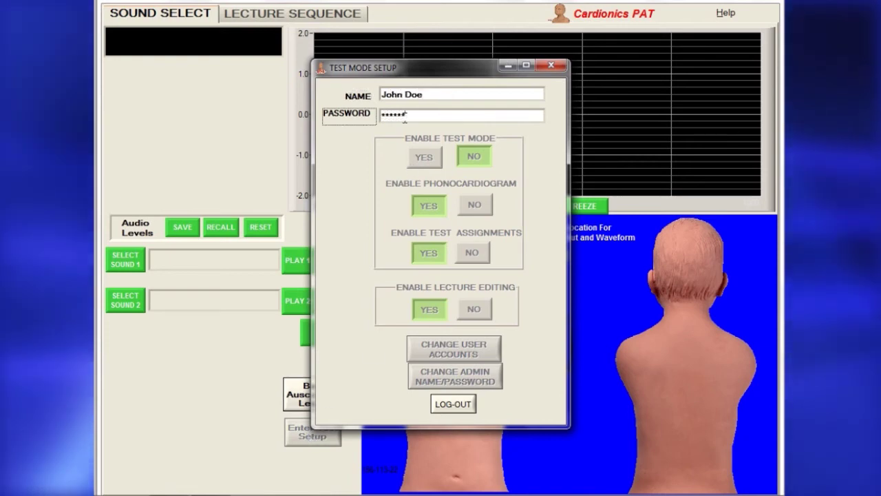
pyautogui.press('Return')
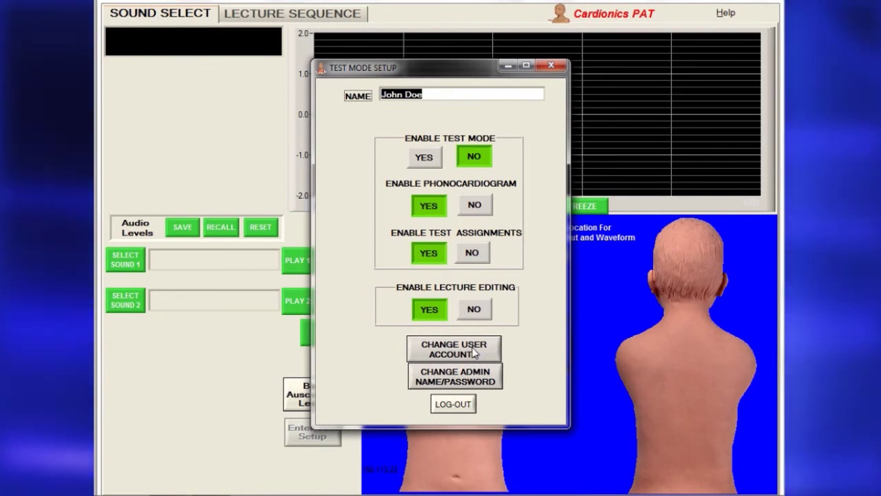
# Replace user account 1 with a new username and confirmed password.
pyautogui.click(474, 353)
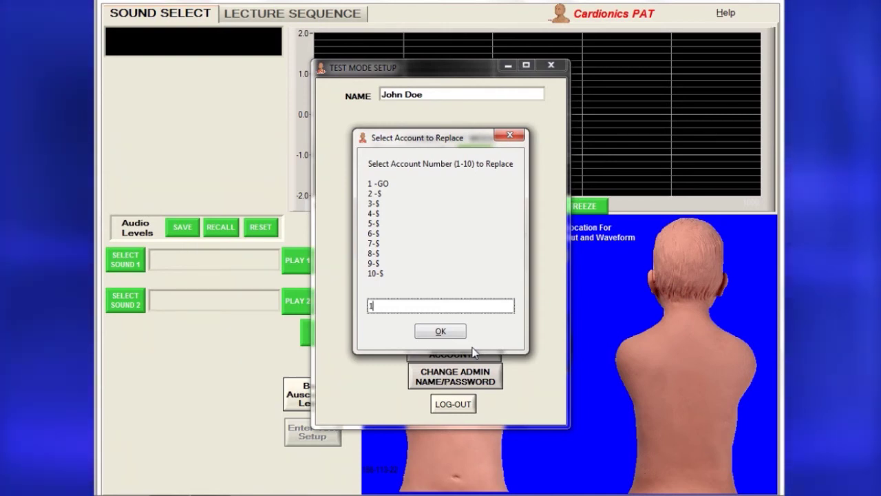
pyautogui.press('Return')
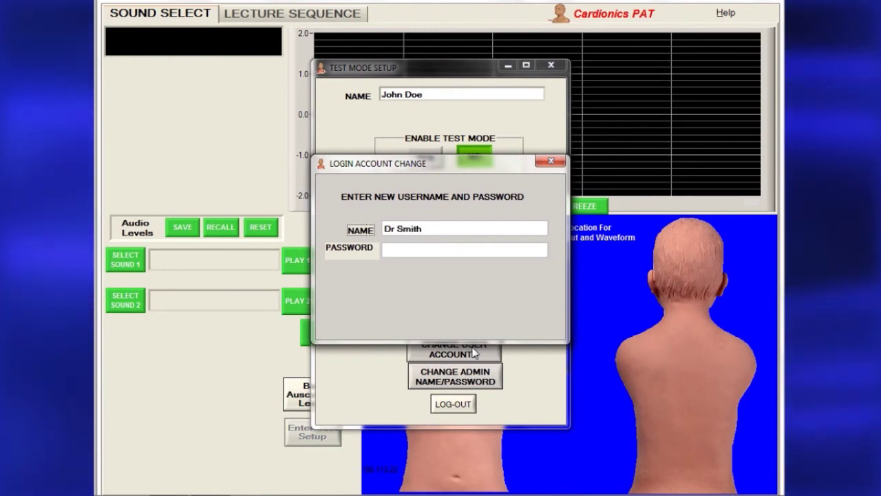
pyautogui.write('******')
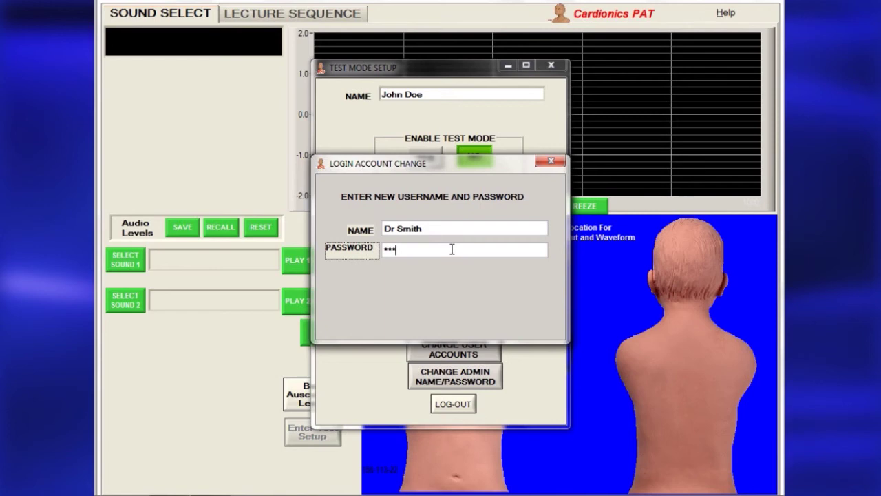
pyautogui.press('Return')
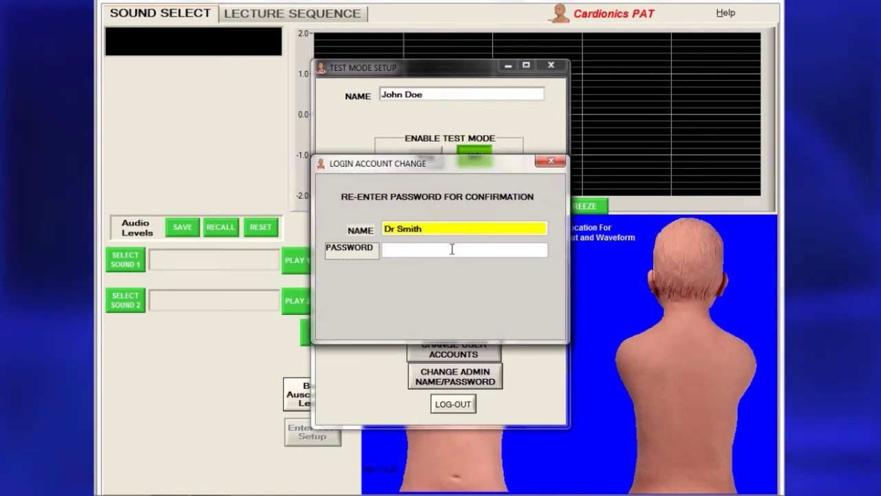
pyautogui.press('Return')
pyautogui.click(440, 259)
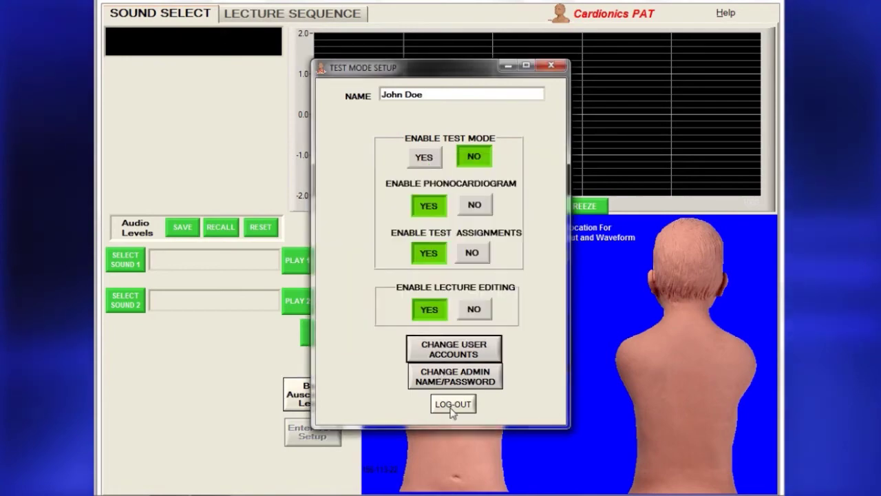
pyautogui.click(453, 403)
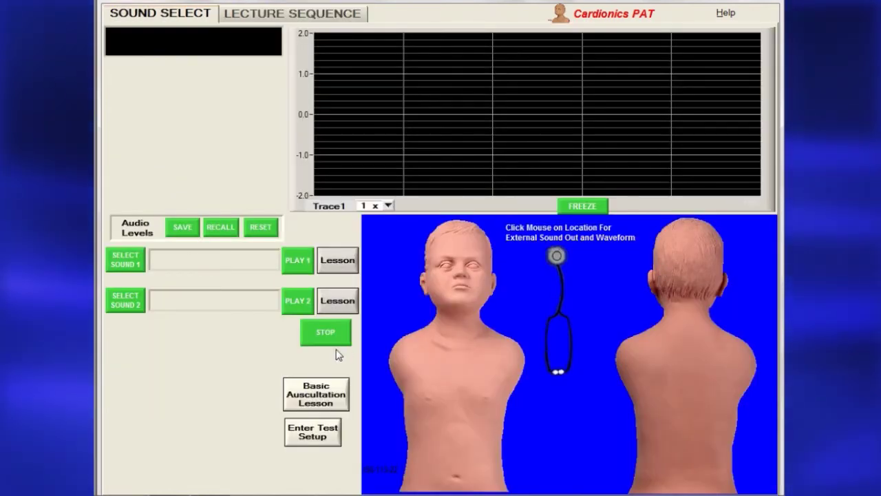
# Log into test setup with the new user's name and password.
pyautogui.click(301, 427)
pyautogui.write('Dr Smith')
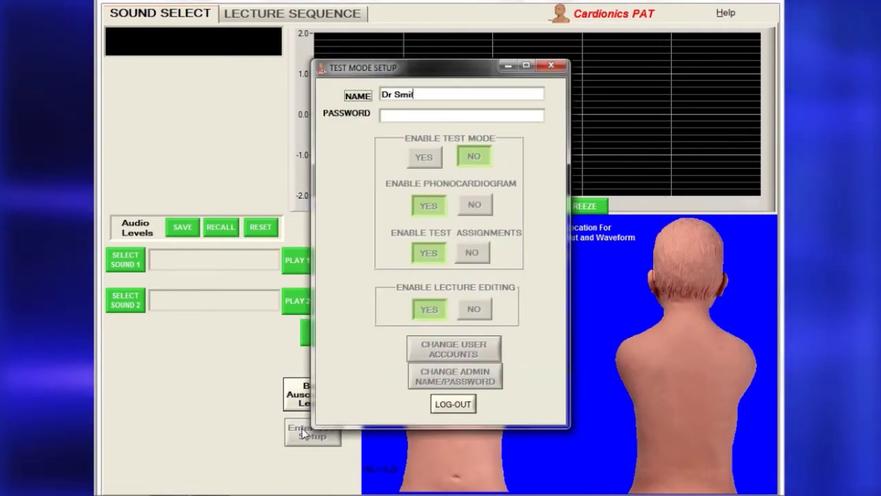
pyautogui.click(426, 113)
pyautogui.write('******')
pyautogui.press('Return')
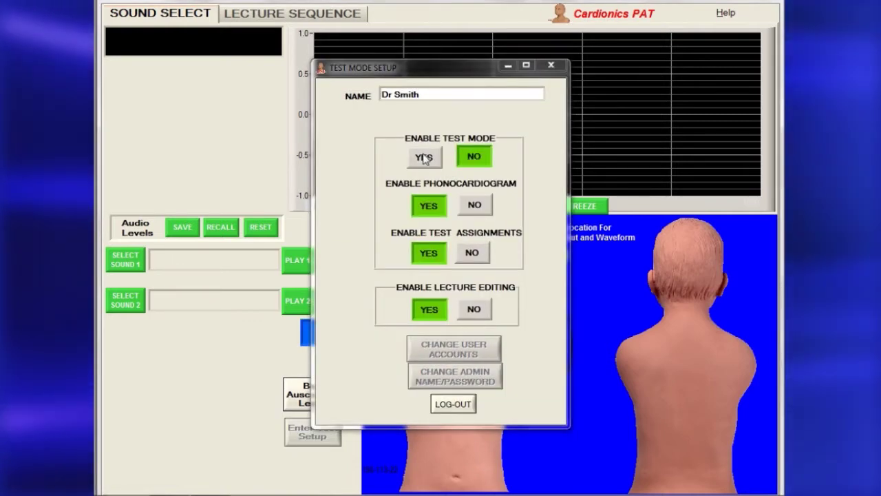
# Turn Test Mode on, then off again, and close test setup.
pyautogui.click(424, 157)
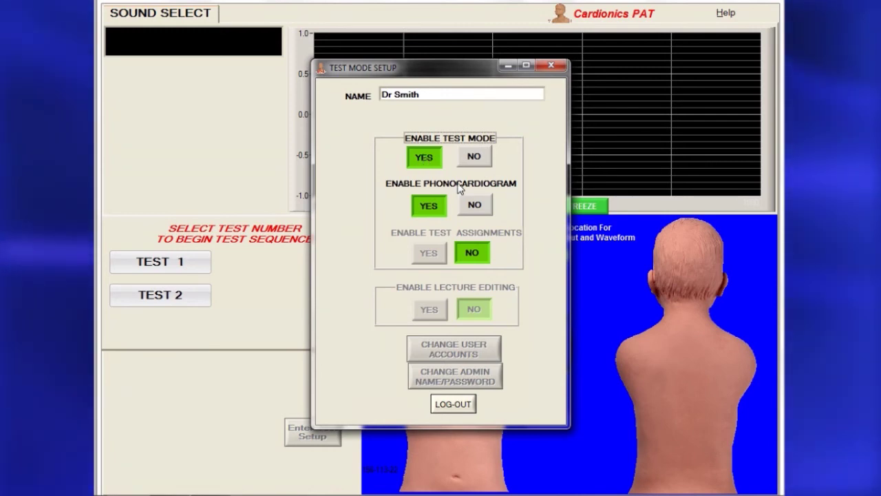
pyautogui.click(473, 156)
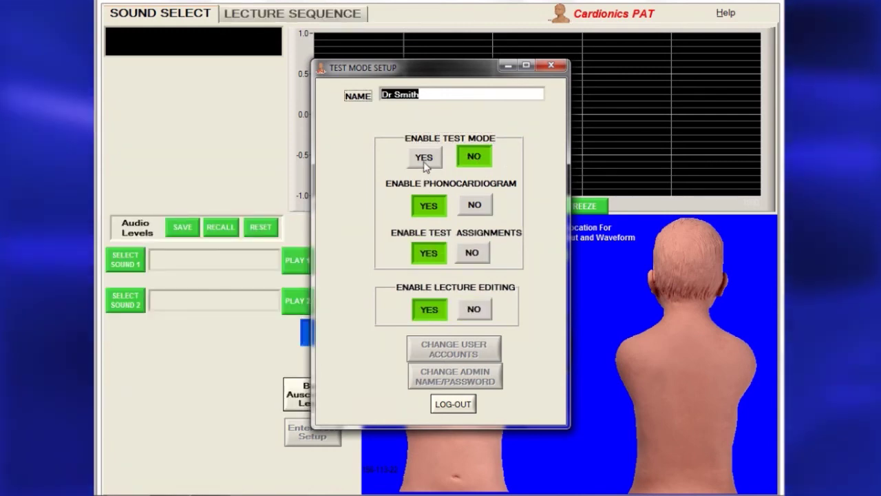
pyautogui.click(449, 406)
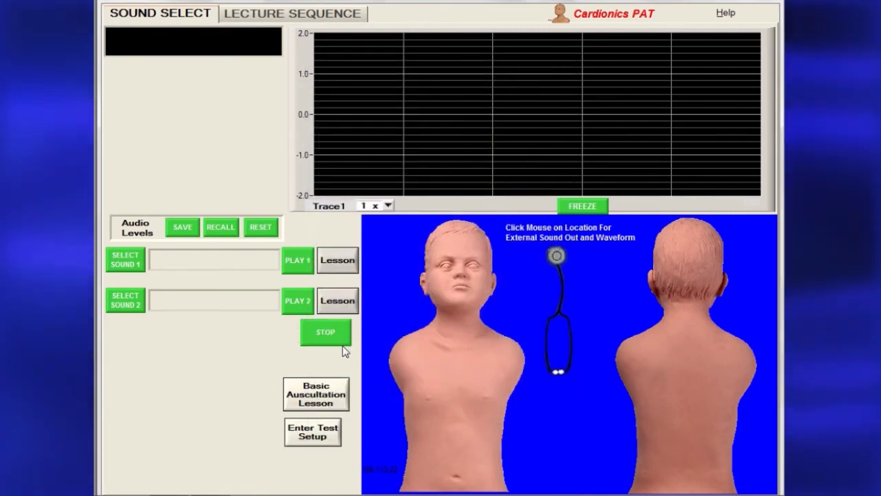
# Reopen the test setup and assign My Lecture as Test 1.
pyautogui.click(302, 428)
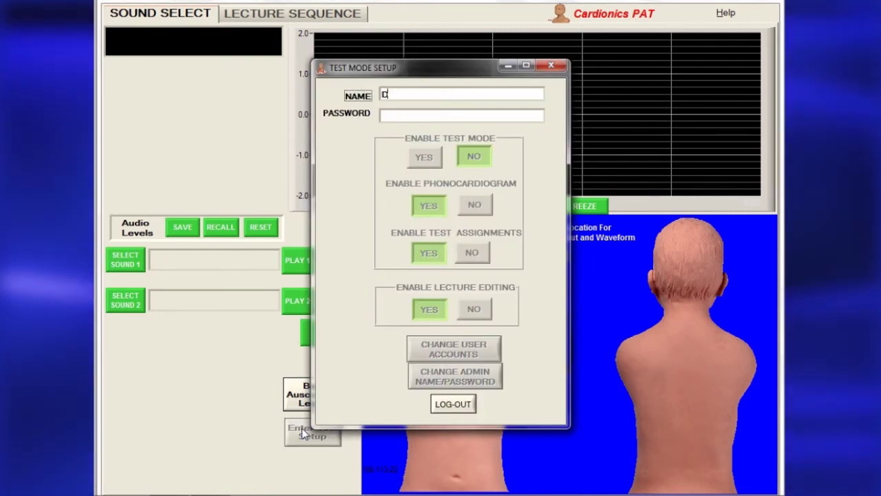
pyautogui.click(423, 157)
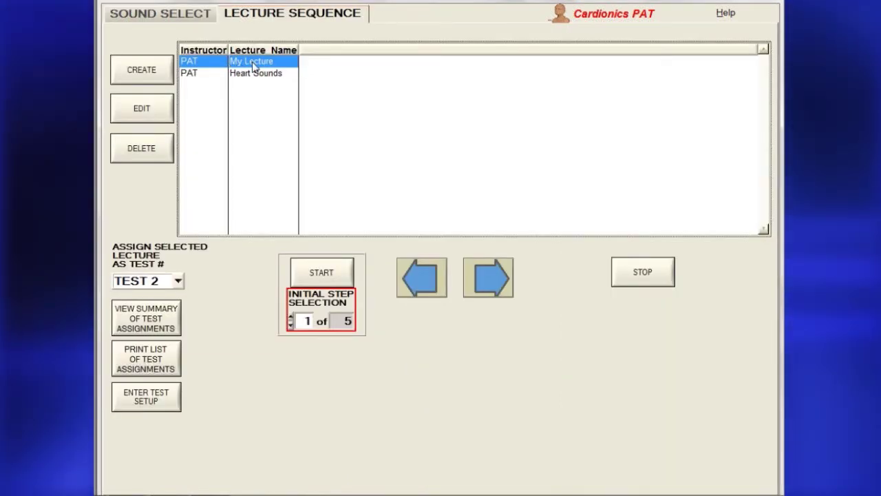
pyautogui.click(178, 281)
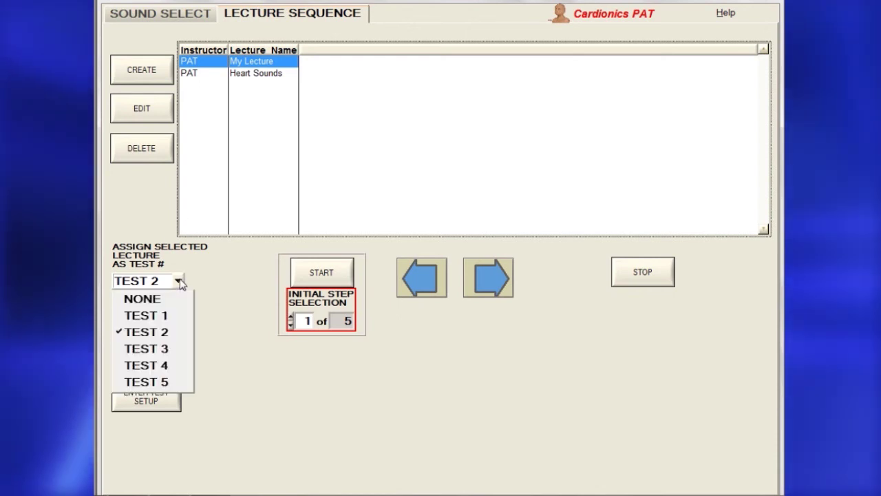
pyautogui.click(166, 318)
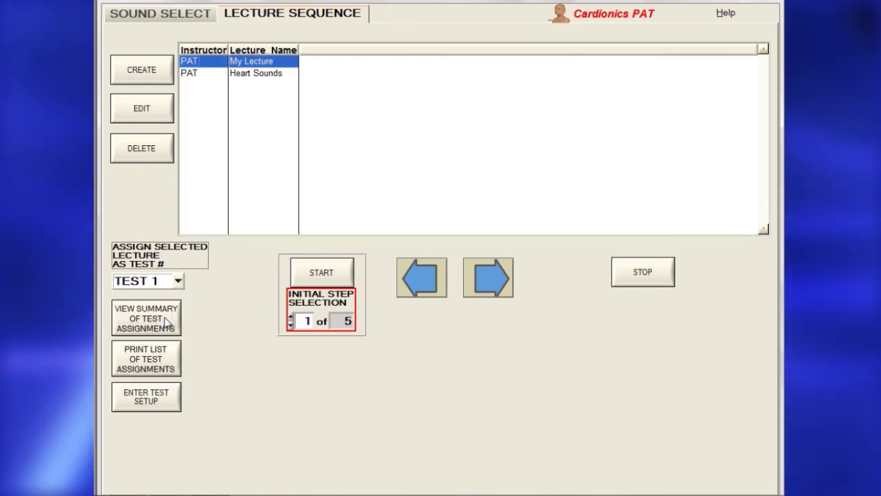
# Select the Heart Sounds lecture and assign it as Test 2.
pyautogui.click(255, 74)
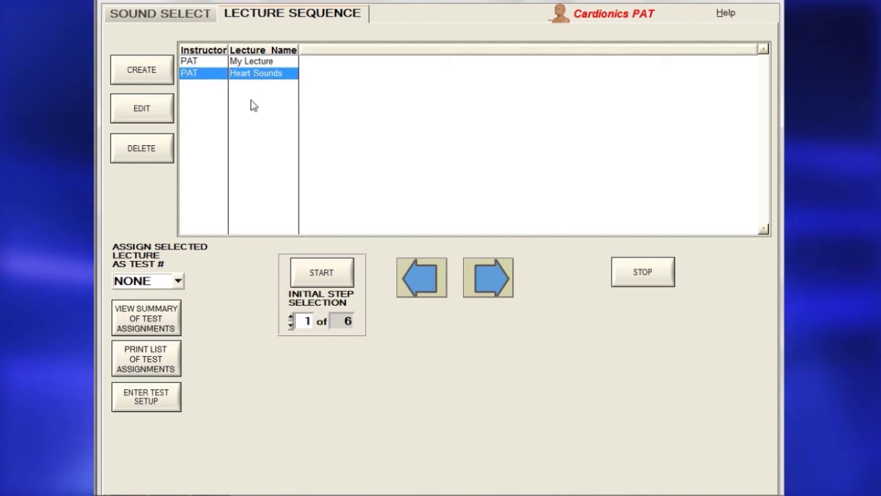
pyautogui.click(178, 281)
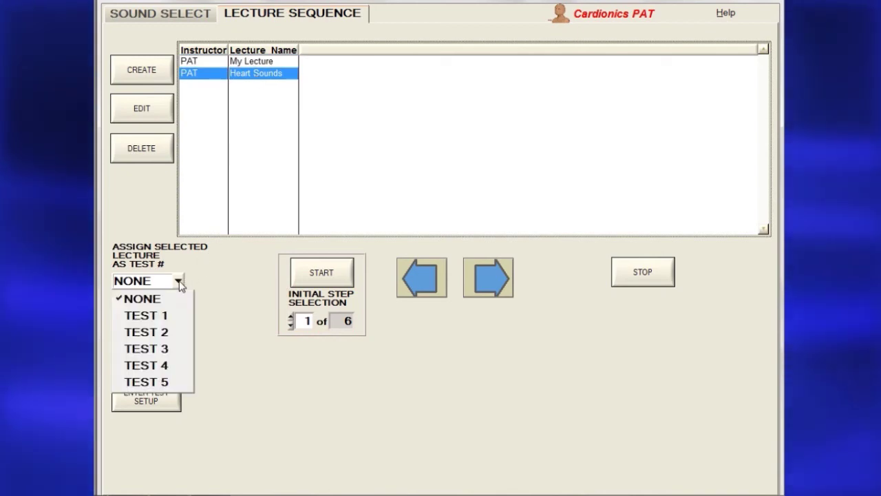
pyautogui.click(173, 333)
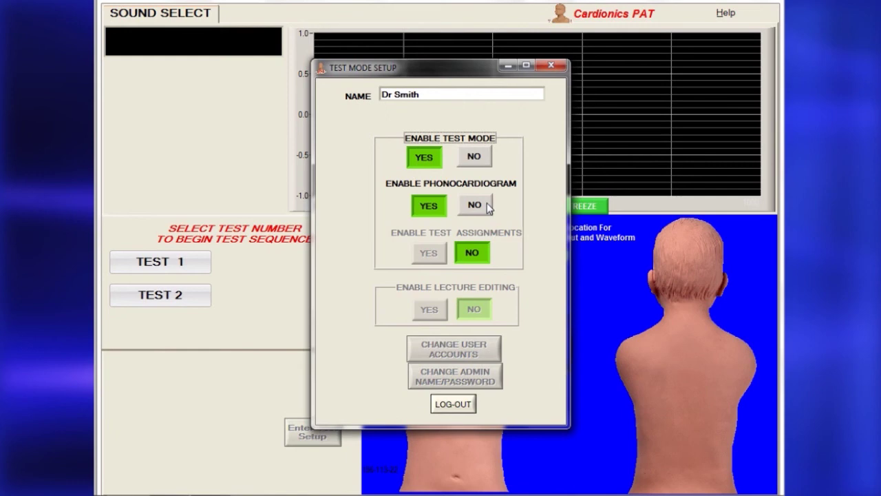
# Set Phonocardiogram to NO, advance Test 1 one step, then quit the test.
pyautogui.click(487, 208)
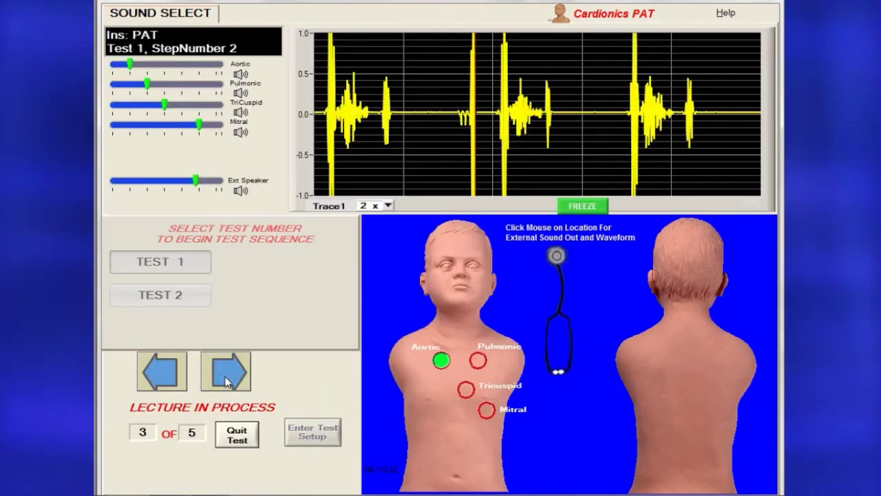
pyautogui.click(227, 372)
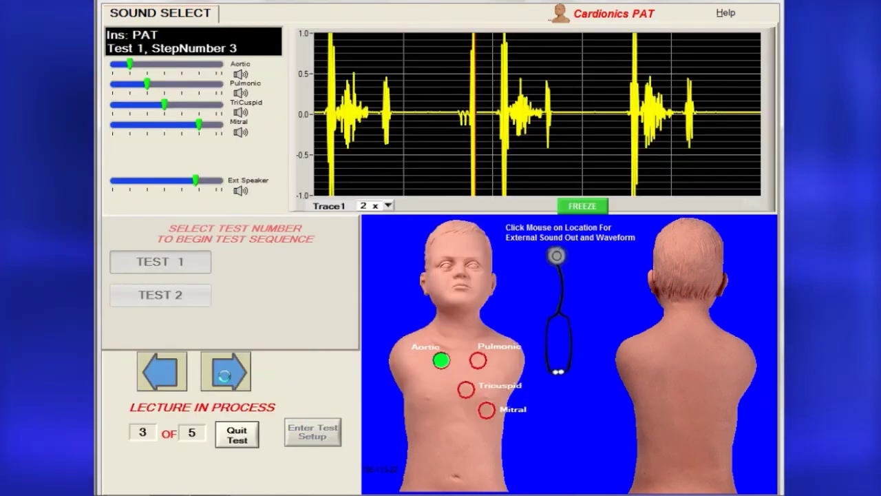
pyautogui.click(245, 439)
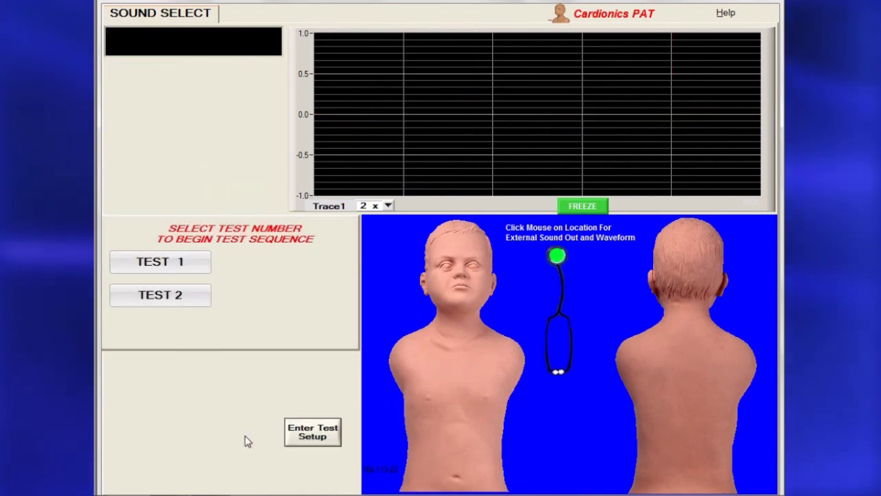
# Log into Test Setup with the name and password, then view the Test Assignment Summary.
pyautogui.click(314, 435)
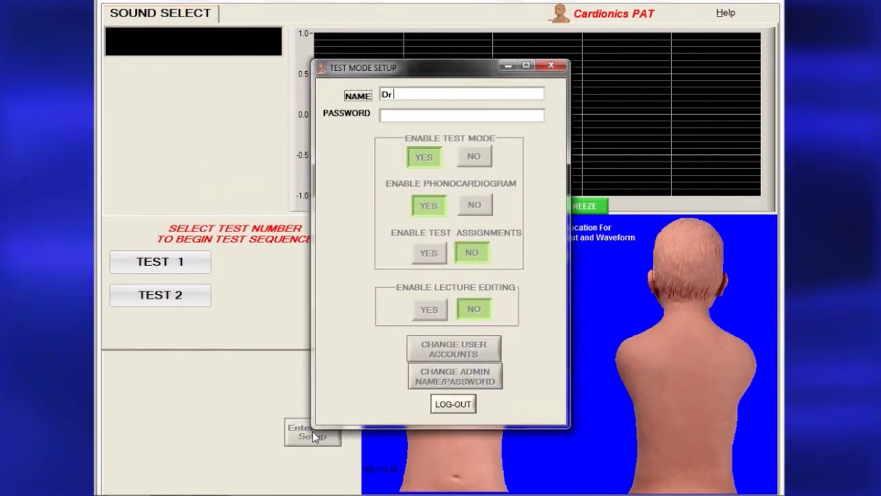
pyautogui.click(414, 115)
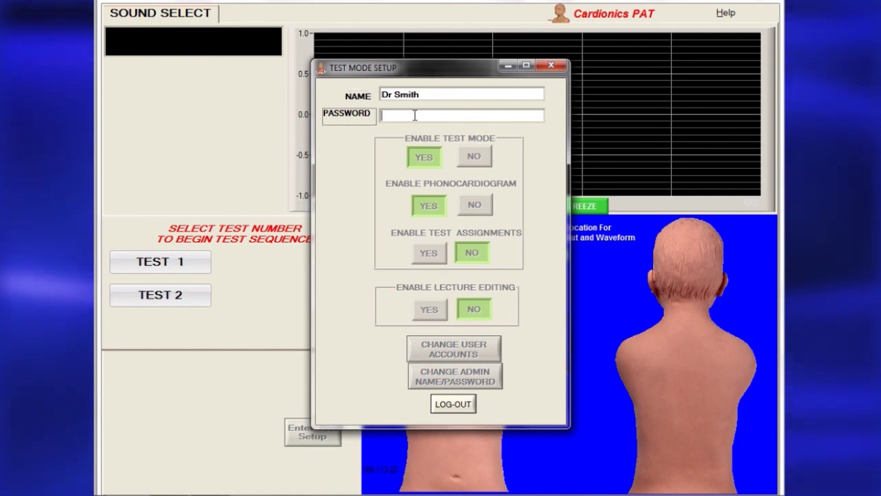
pyautogui.write('******')
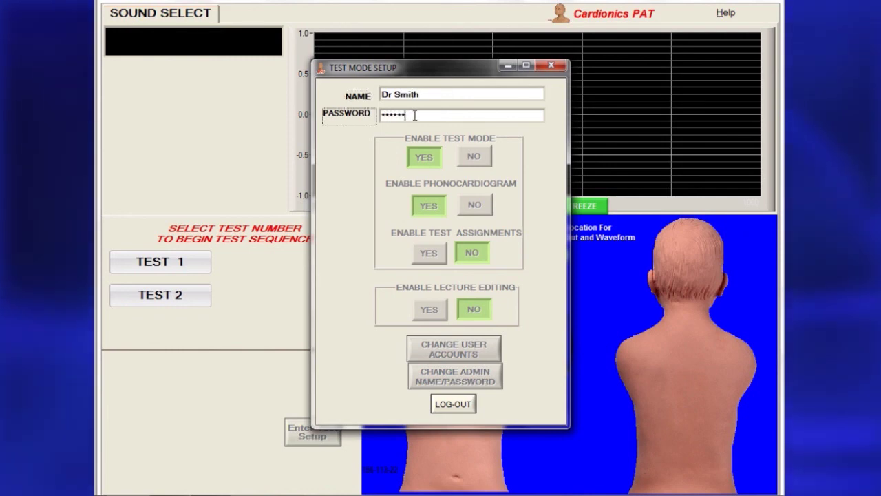
pyautogui.press('Return')
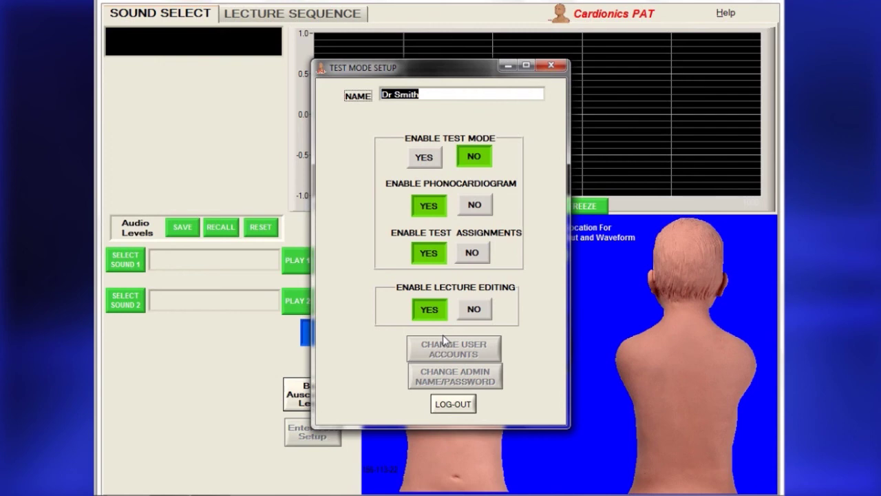
pyautogui.click(447, 405)
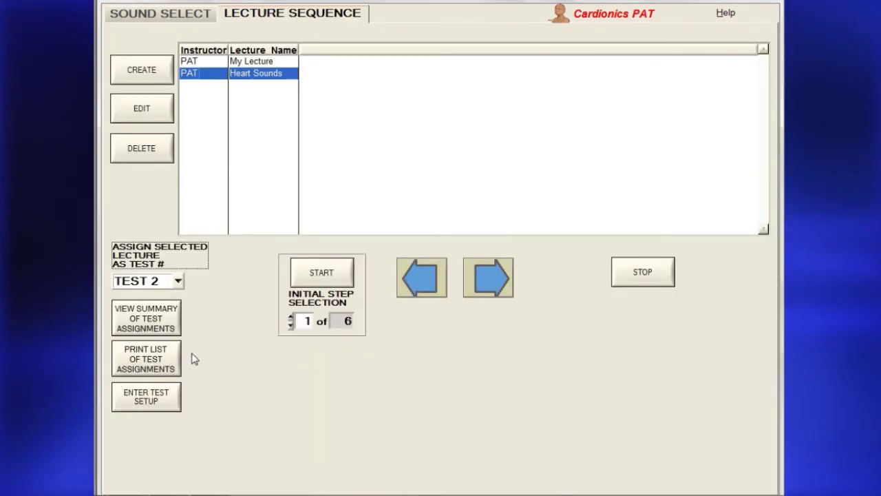
pyautogui.click(163, 318)
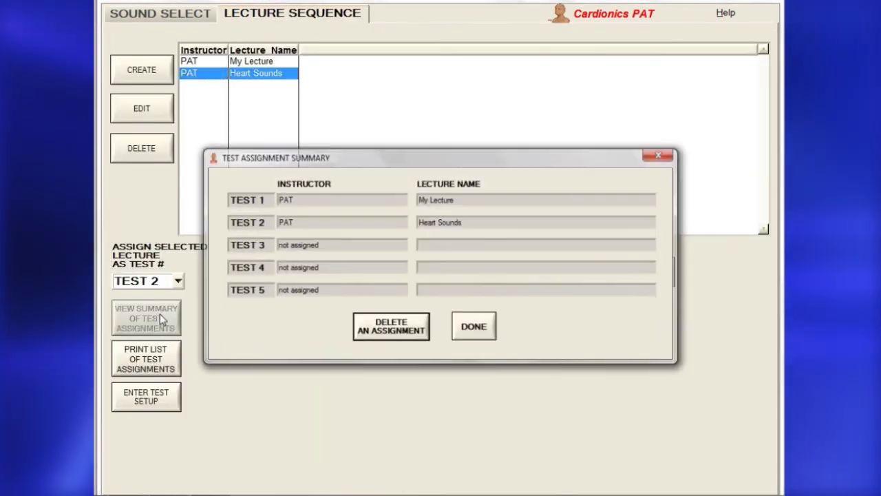